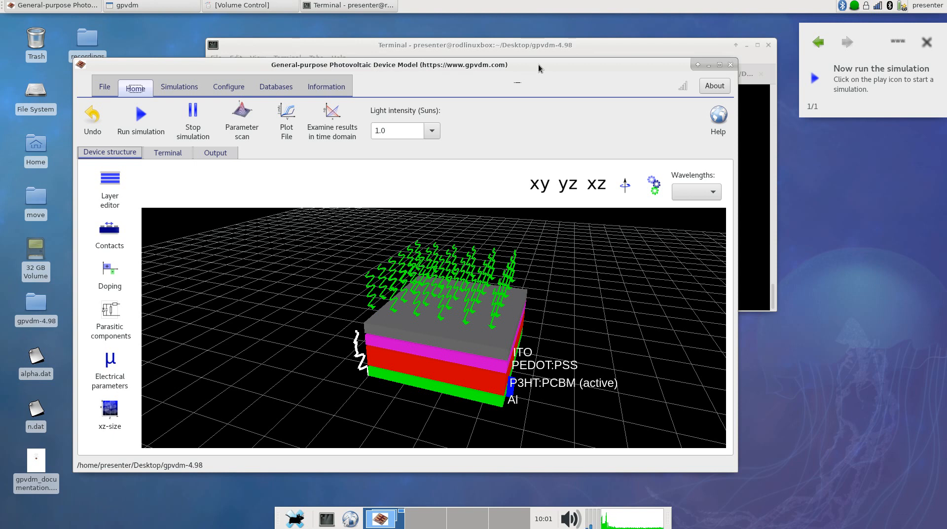
# Open the layer editor for the device and place its window beside the device structure view
pyautogui.moveTo(504, 353); pyautogui.dragTo(447, 285)
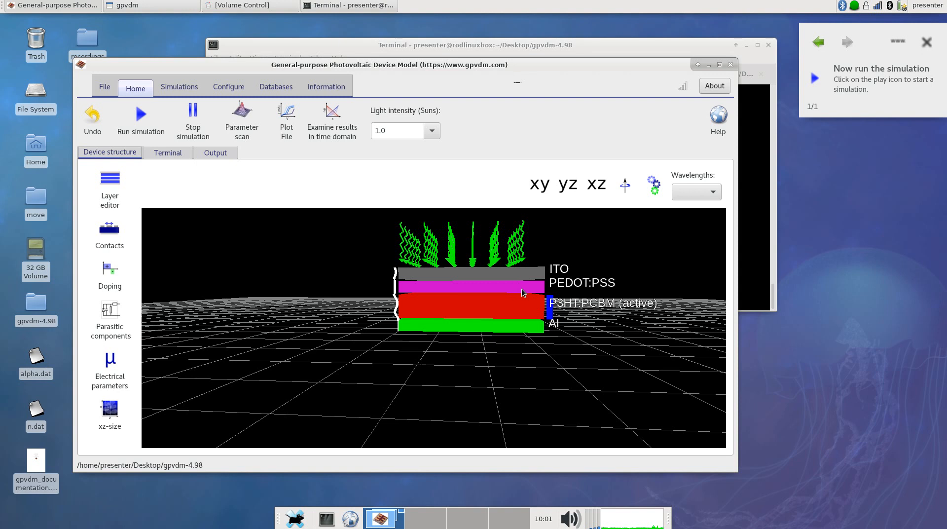
pyautogui.moveTo(507, 301); pyautogui.dragTo(453, 311)
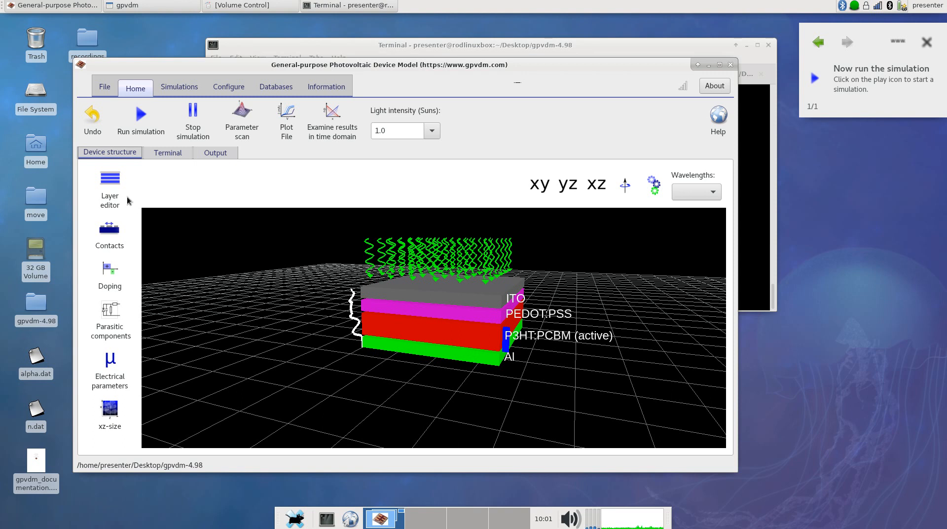
pyautogui.moveTo(182, 65); pyautogui.dragTo(145, 63)
pyautogui.click(68, 194)
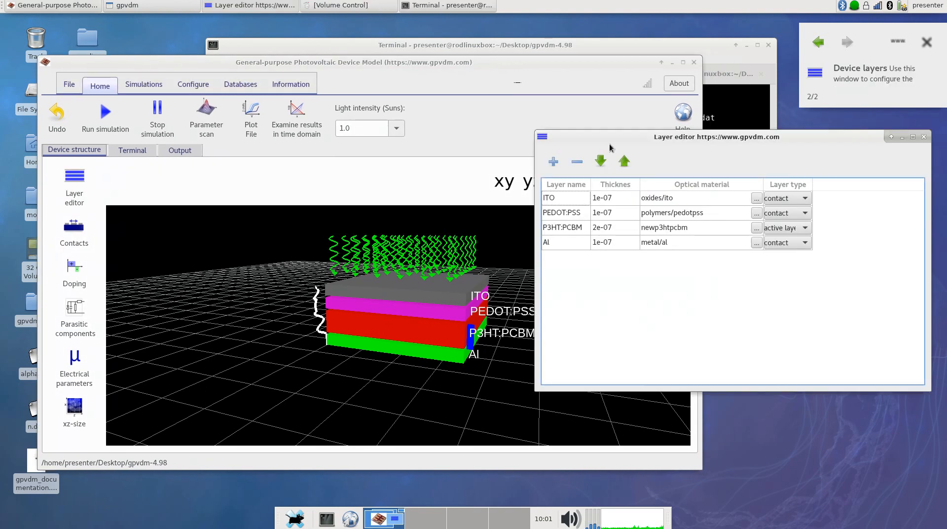
pyautogui.click(561, 73)
pyautogui.moveTo(720, 123); pyautogui.dragTo(712, 115)
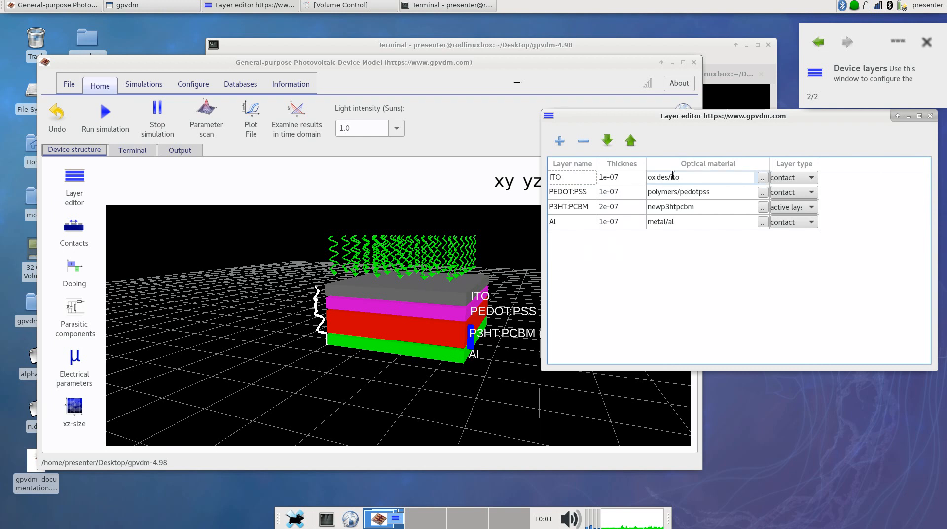
# Try renaming the ITO layer to rod, and restore its name to ITO
pyautogui.doubleClick(578, 179)
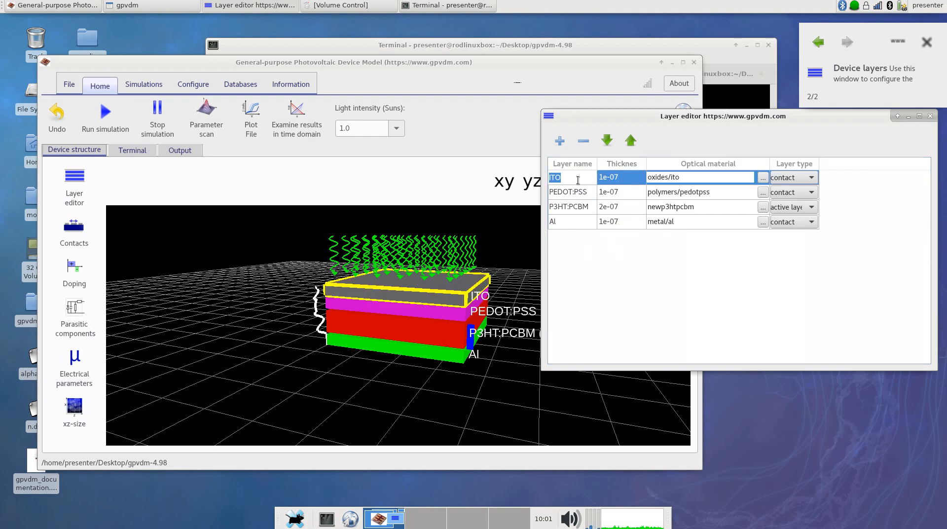
pyautogui.write('rod')
pyautogui.press('Return')
pyautogui.doubleClick(578, 181)
pyautogui.write('ITO')
pyautogui.press('Return')
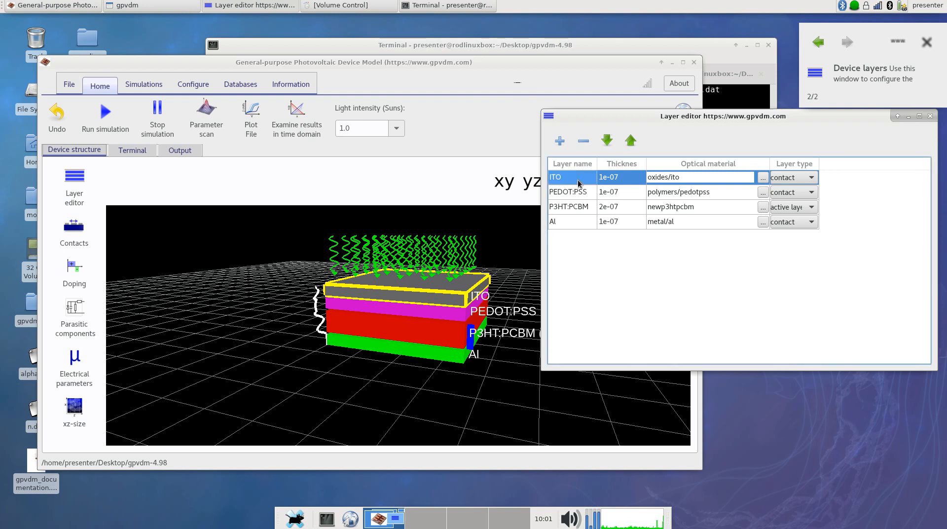
# Set the thickness of the P3HT:PCBM layer to 1e-07
pyautogui.click(604, 207)
pyautogui.click(604, 207)
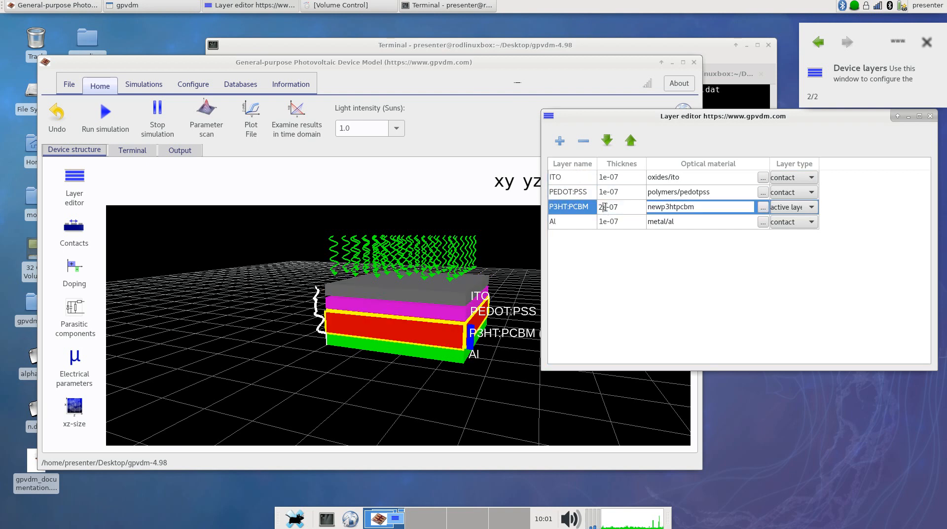
pyautogui.press('BackSpace')
pyautogui.write('1')
pyautogui.press('Return')
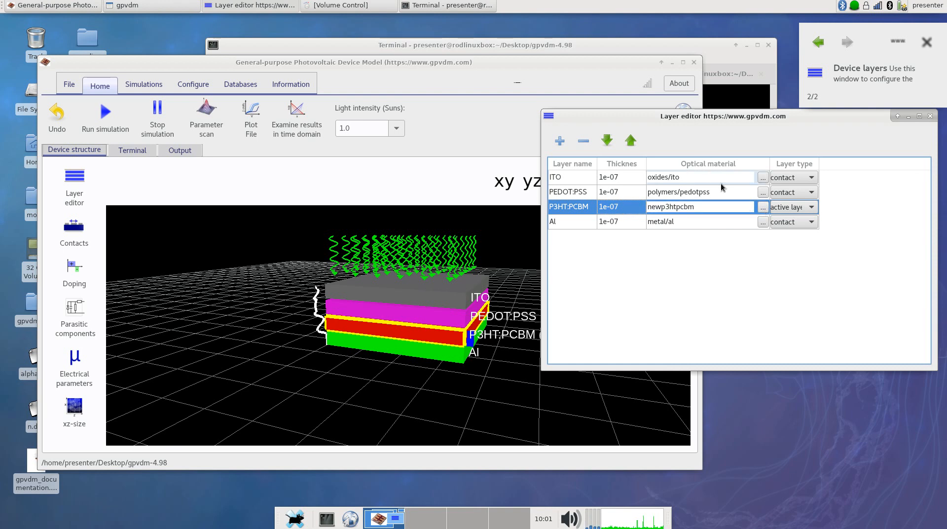
# Browse the optical materials for the P3HT:PCBM layer, examining the Ru and Mg entries under refractiveindex.info main, and leave without choosing one
pyautogui.click(761, 211)
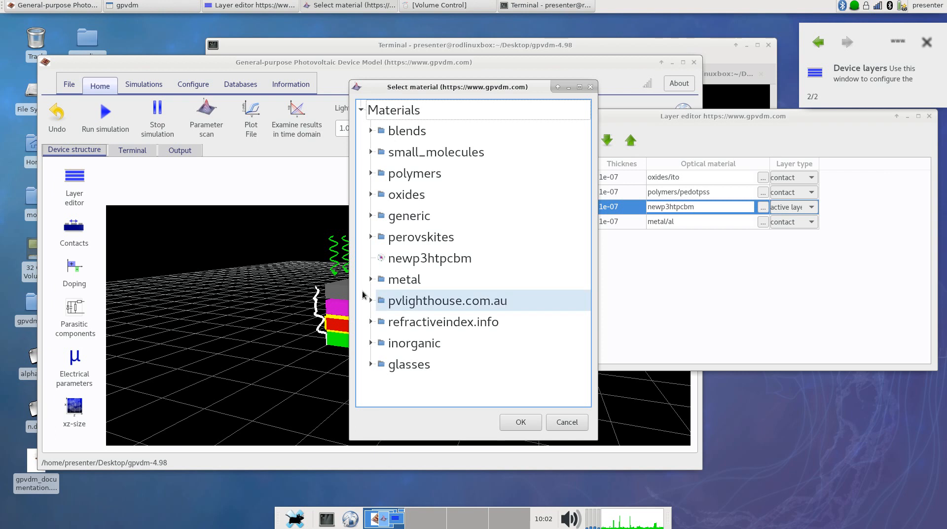
pyautogui.click(370, 279)
pyautogui.click(371, 279)
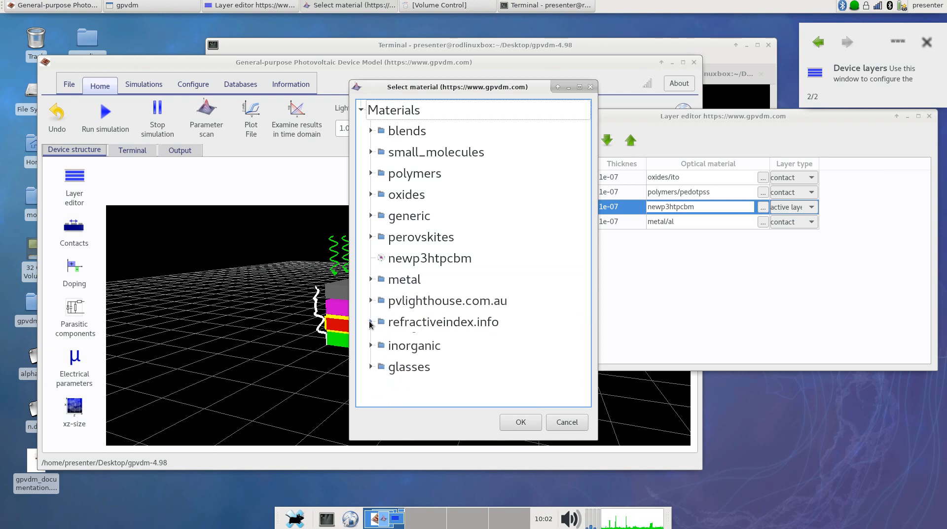
pyautogui.click(371, 322)
pyautogui.scroll(-1, 390, 308)
pyautogui.doubleClick(427, 326)
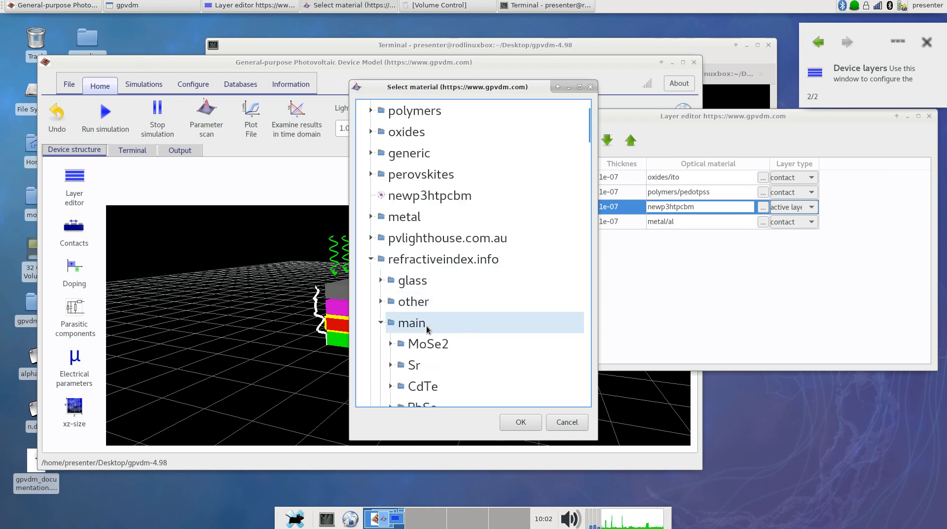
pyautogui.scroll(-5, 427, 325)
pyautogui.click(390, 322)
pyautogui.scroll(-1, 413, 324)
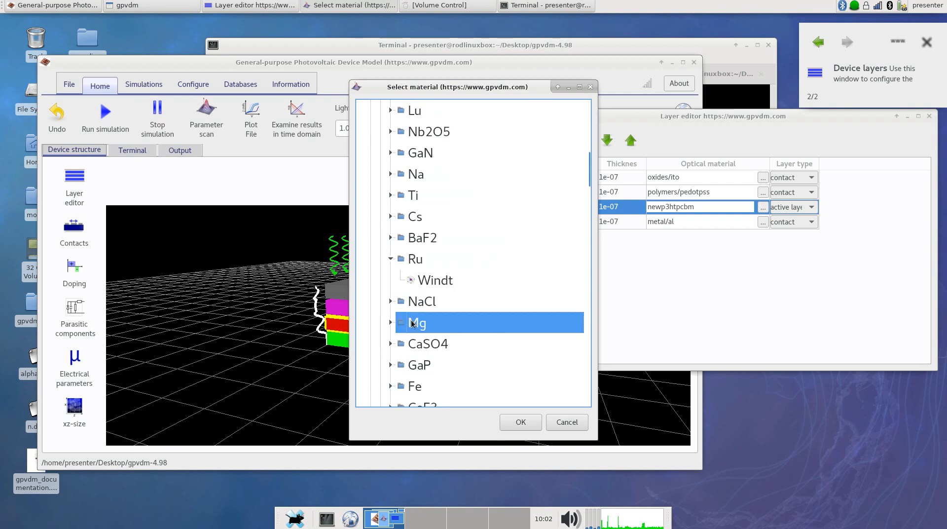
pyautogui.click(412, 325)
pyautogui.click(389, 323)
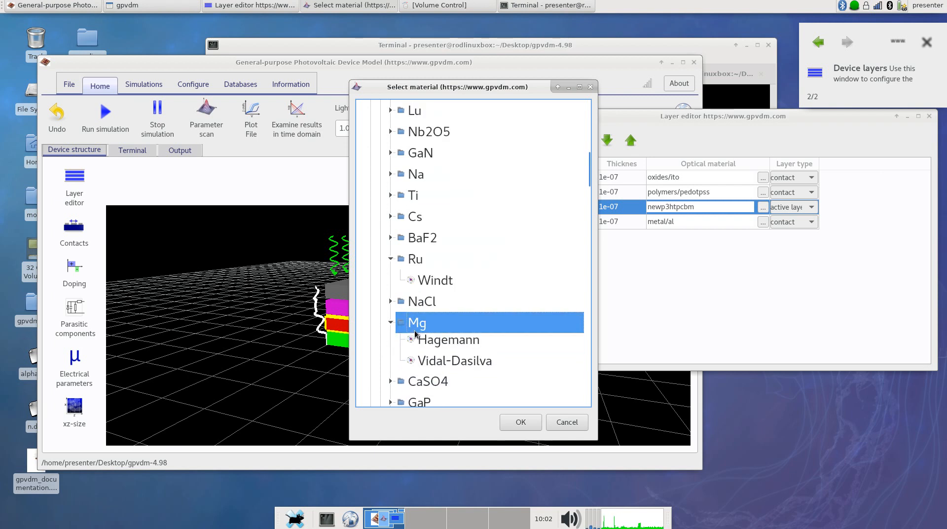
pyautogui.click(437, 349)
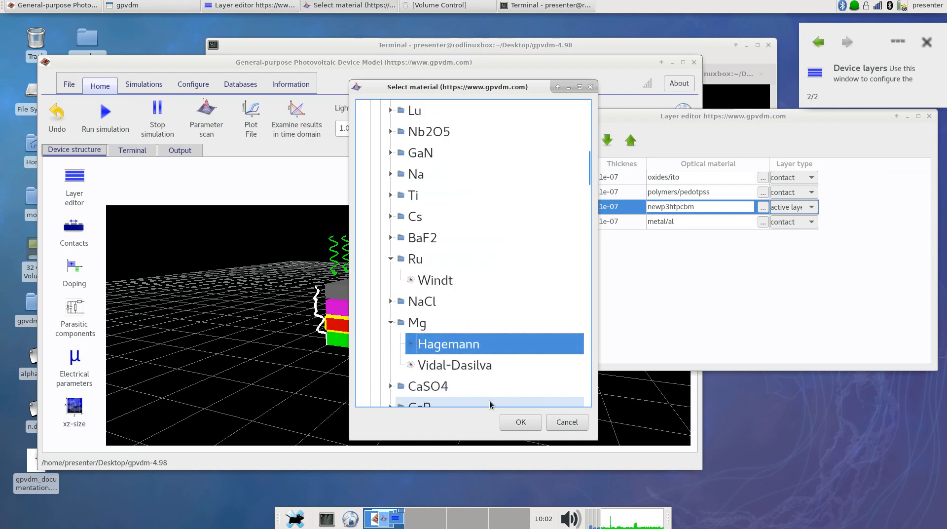
pyautogui.click(566, 422)
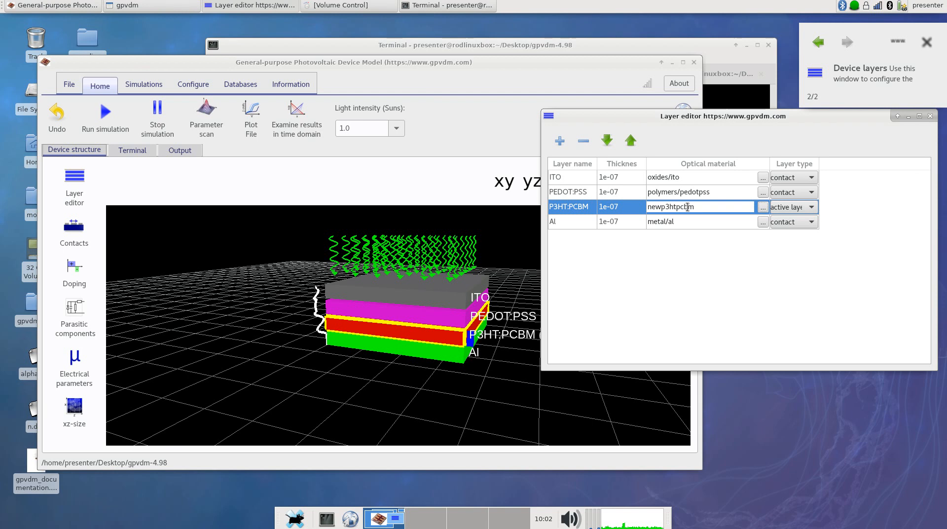
# Open the optical simulation editor and run the optical simulation for the device
pyautogui.moveTo(719, 118); pyautogui.dragTo(743, 120)
pyautogui.click(516, 306)
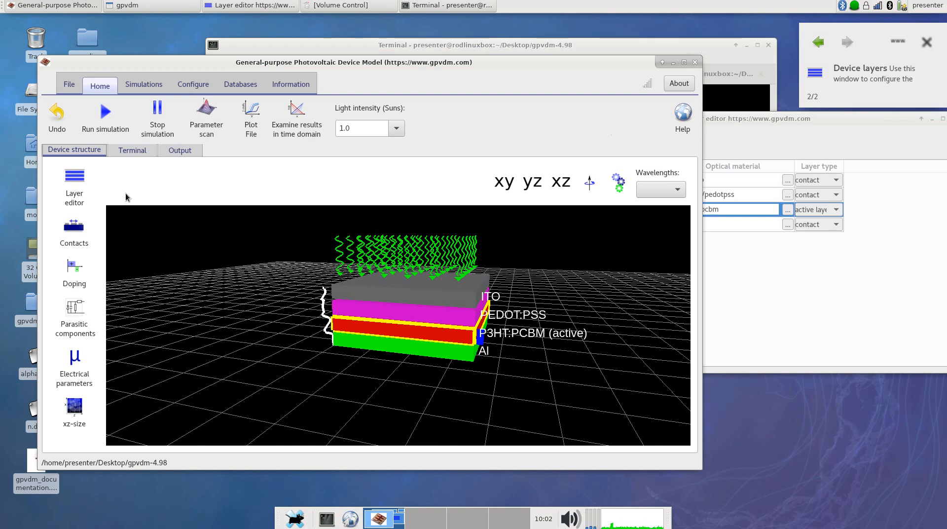
pyautogui.click(193, 85)
pyautogui.click(143, 84)
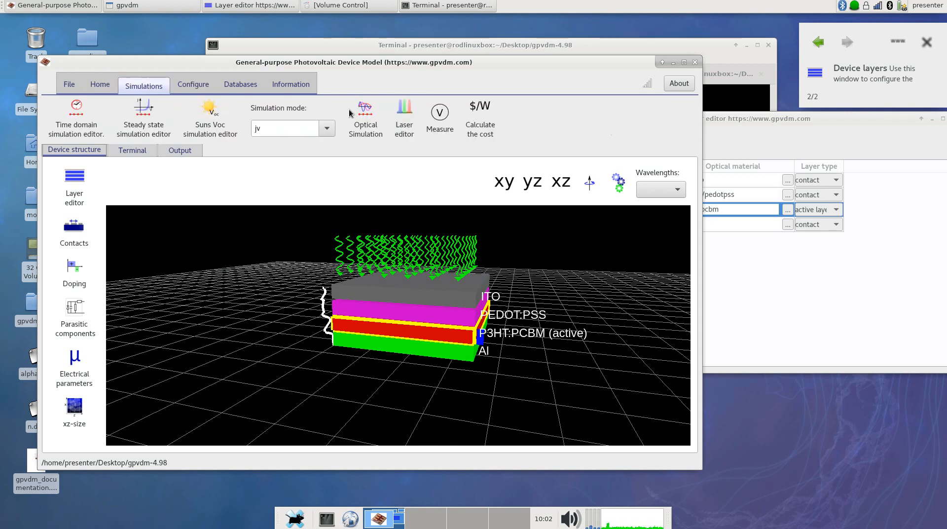
pyautogui.click(364, 119)
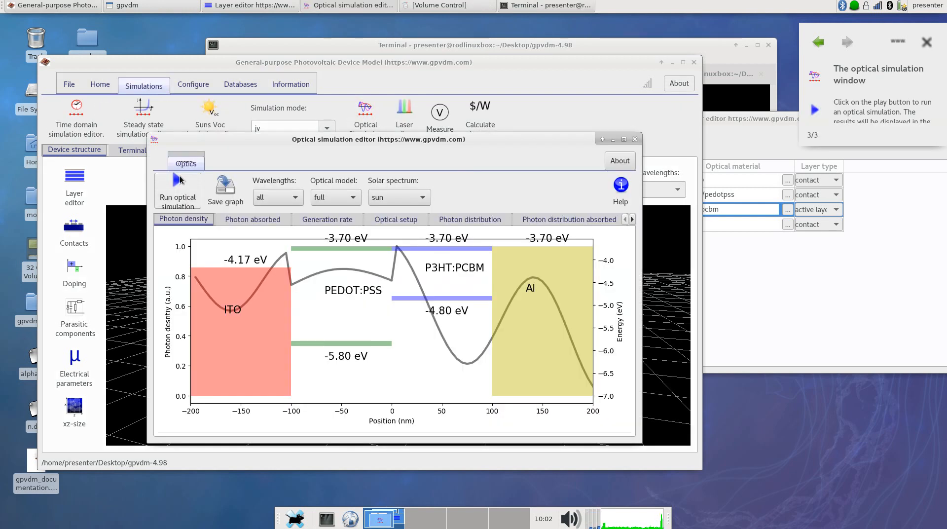
pyautogui.click(178, 185)
pyautogui.moveTo(297, 146); pyautogui.dragTo(240, 128)
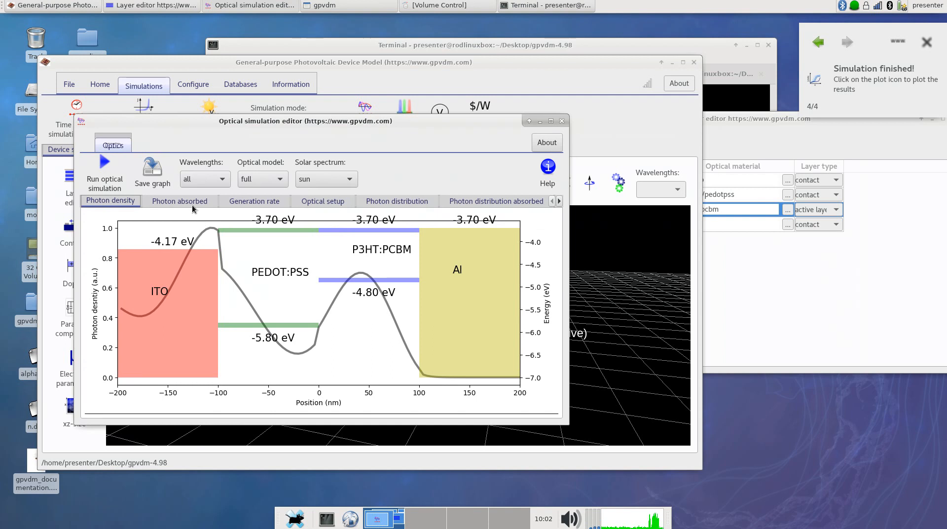
# Examine the absorbed photon distribution, photon distribution and photon density plots, and the available solar spectra
pyautogui.click(460, 202)
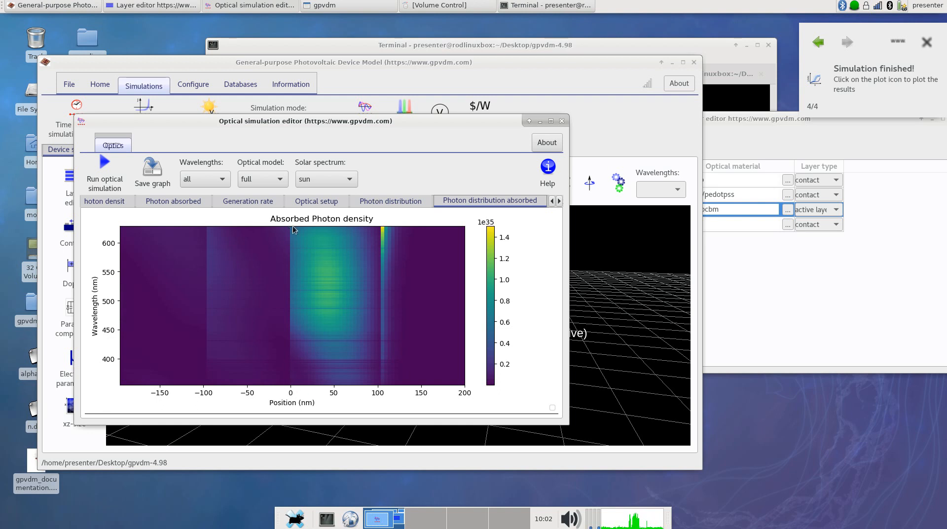
pyautogui.click(381, 203)
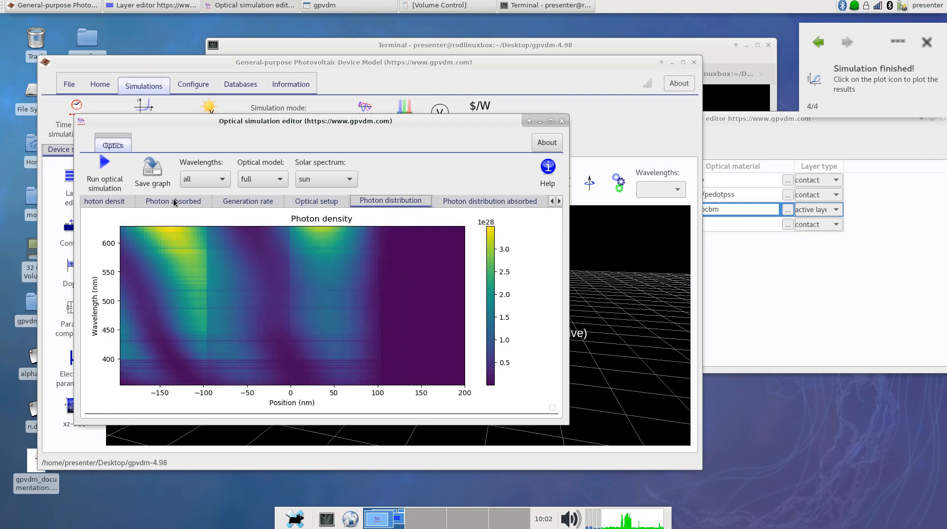
pyautogui.click(119, 203)
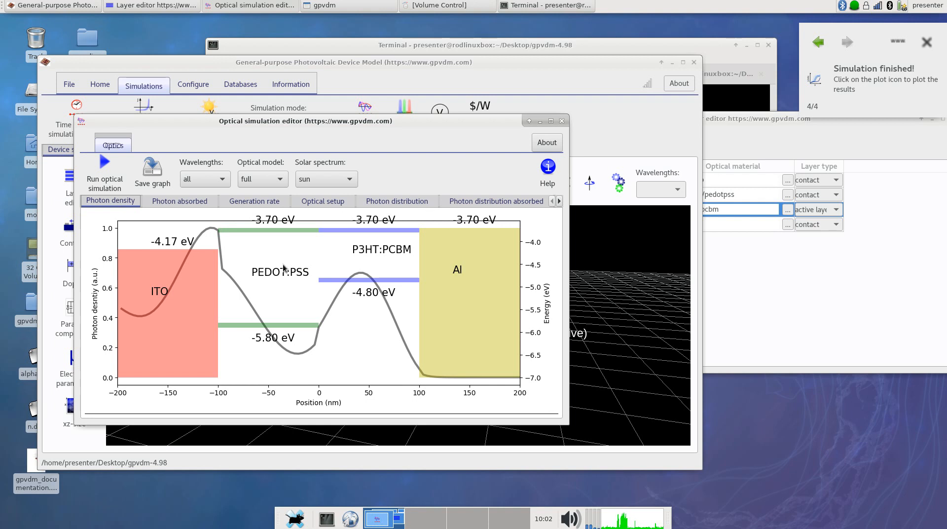
pyautogui.click(308, 179)
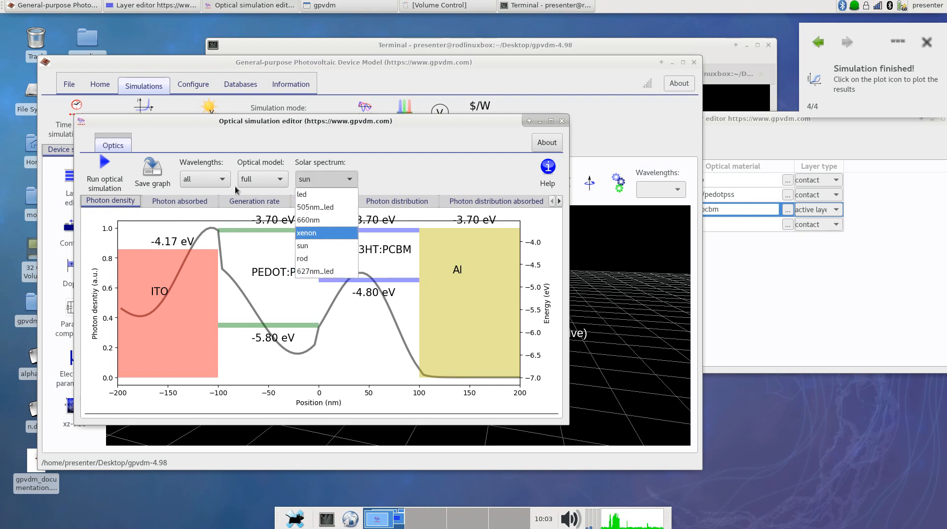
# Examine the photon density plot at two individual wavelengths
pyautogui.click(222, 182)
pyautogui.click(222, 182)
pyautogui.scroll(-4, 203, 246)
pyautogui.click(202, 260)
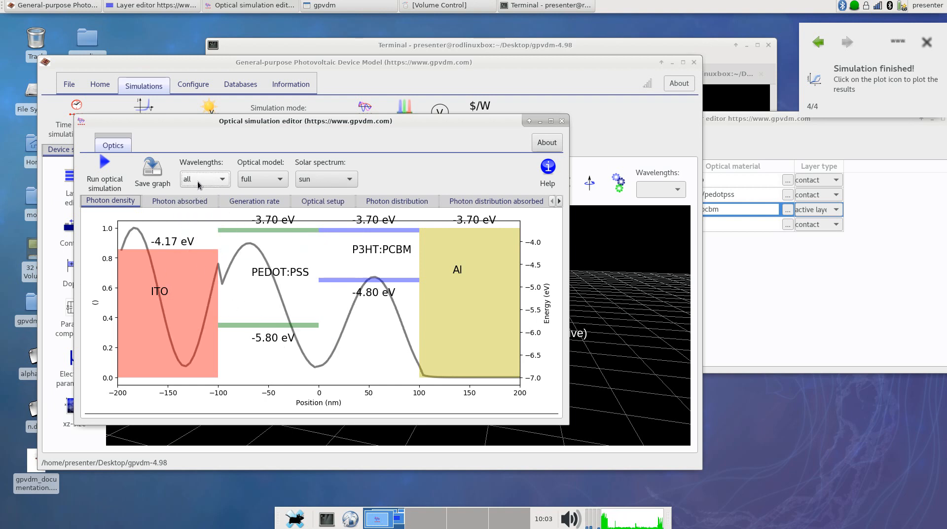
pyautogui.click(216, 183)
pyautogui.click(205, 243)
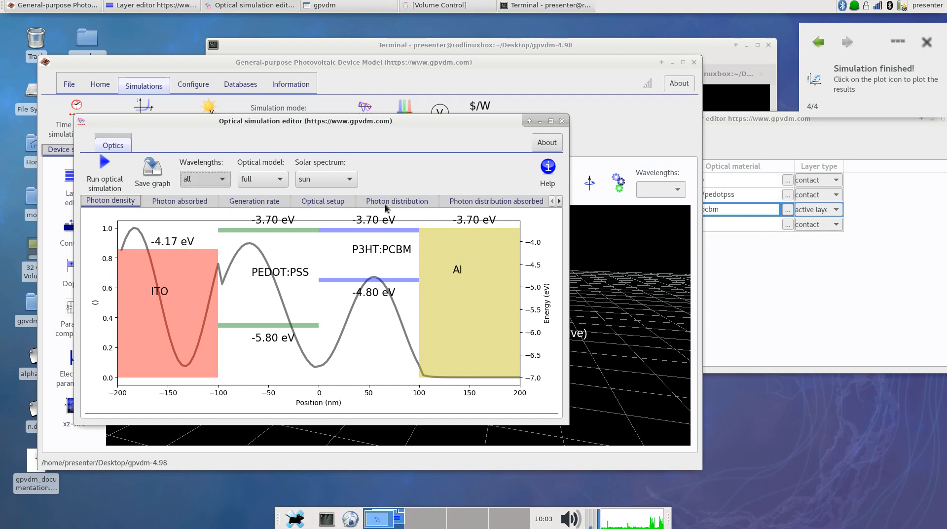
pyautogui.click(205, 184)
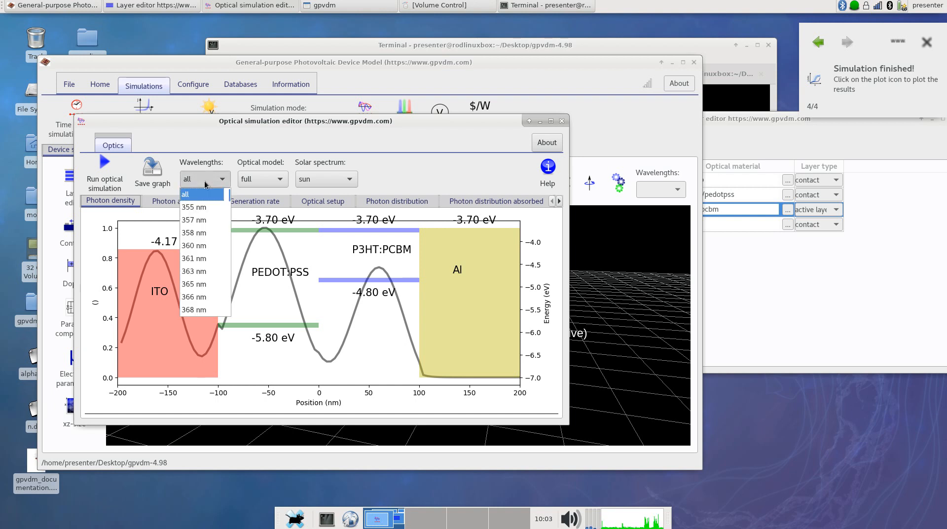
pyautogui.click(425, 163)
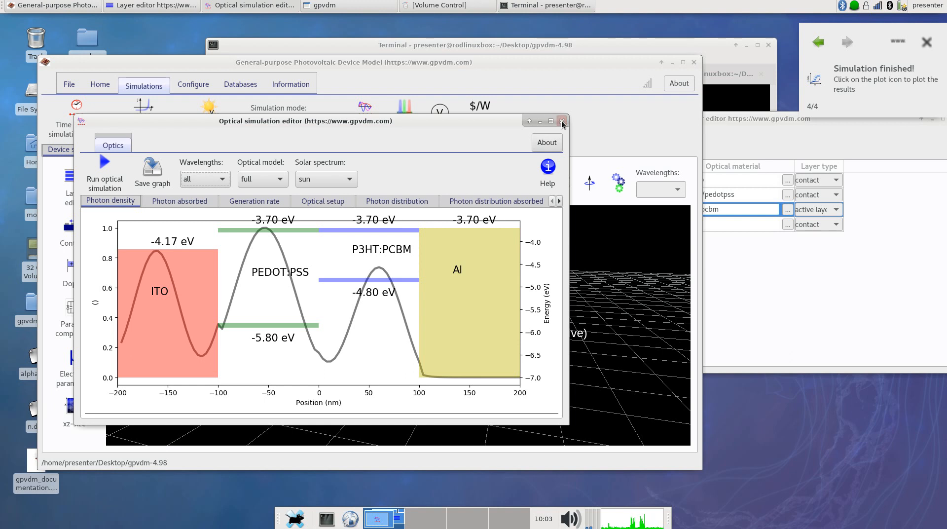
# Move the optical simulation editor aside and turn the 3D device structure to a straight side-on view
pyautogui.moveTo(469, 126); pyautogui.dragTo(846, 206)
pyautogui.click(396, 272)
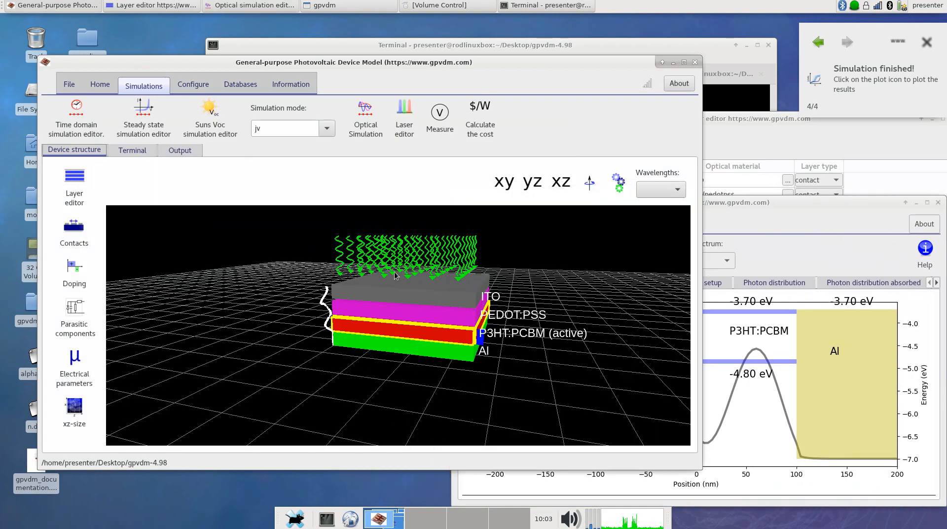
pyautogui.moveTo(415, 278); pyautogui.dragTo(400, 279)
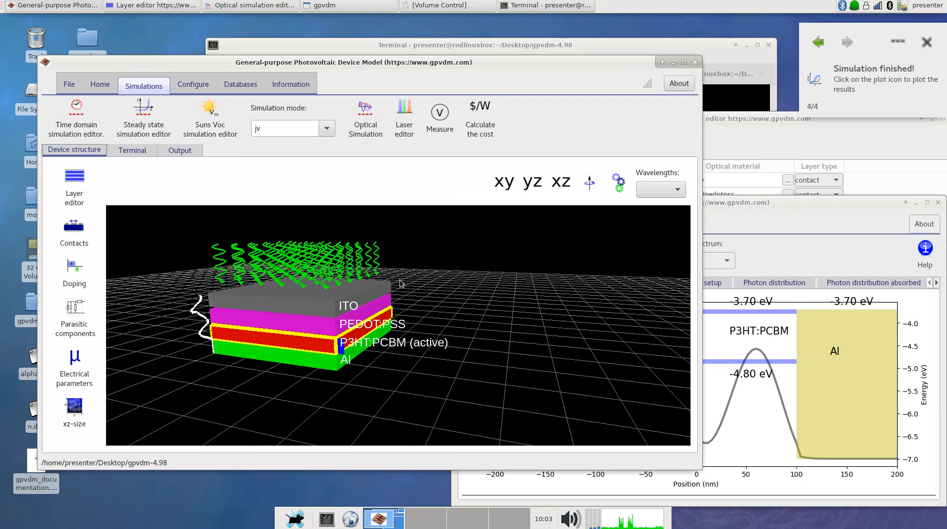
pyautogui.moveTo(454, 298); pyautogui.dragTo(463, 294)
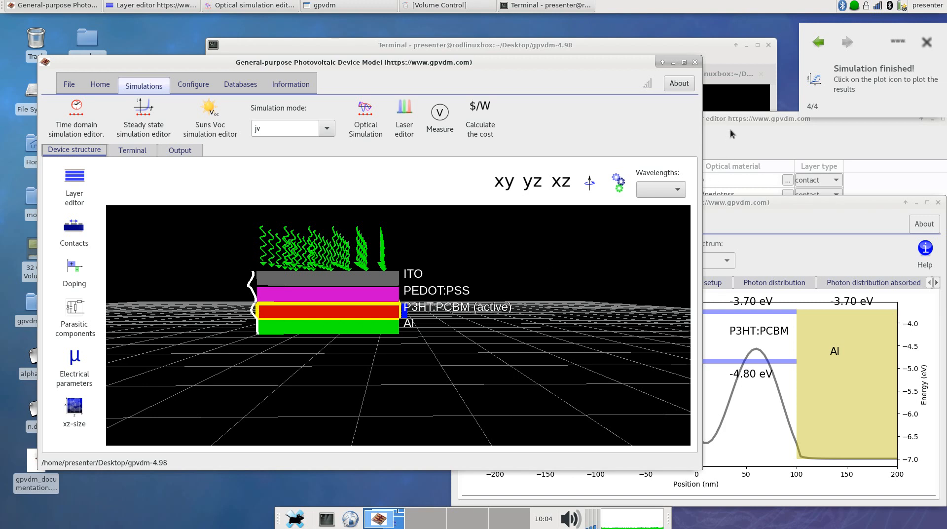
# Bring the layer editor beside the device view and set the PEDOT:PSS layer type to active layer
pyautogui.moveTo(641, 63); pyautogui.dragTo(571, 57)
pyautogui.moveTo(687, 119); pyautogui.dragTo(652, 107)
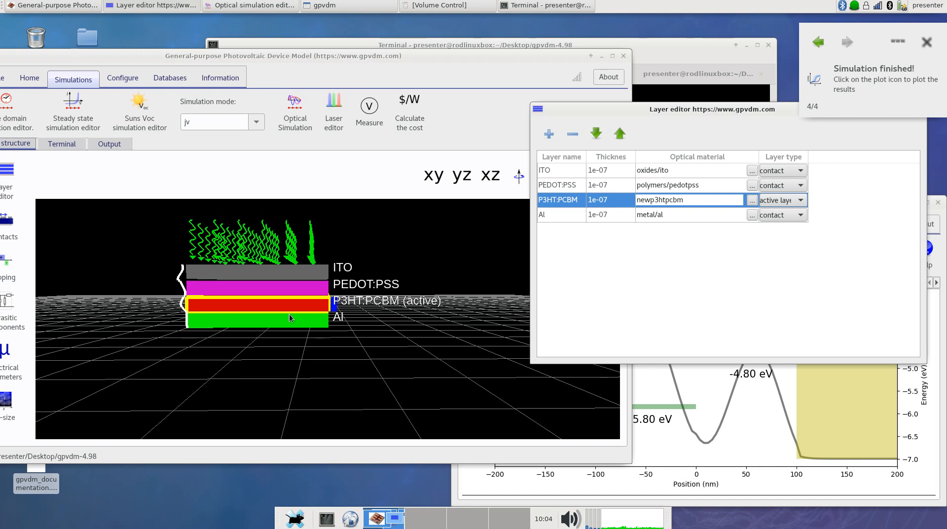
pyautogui.click(789, 207)
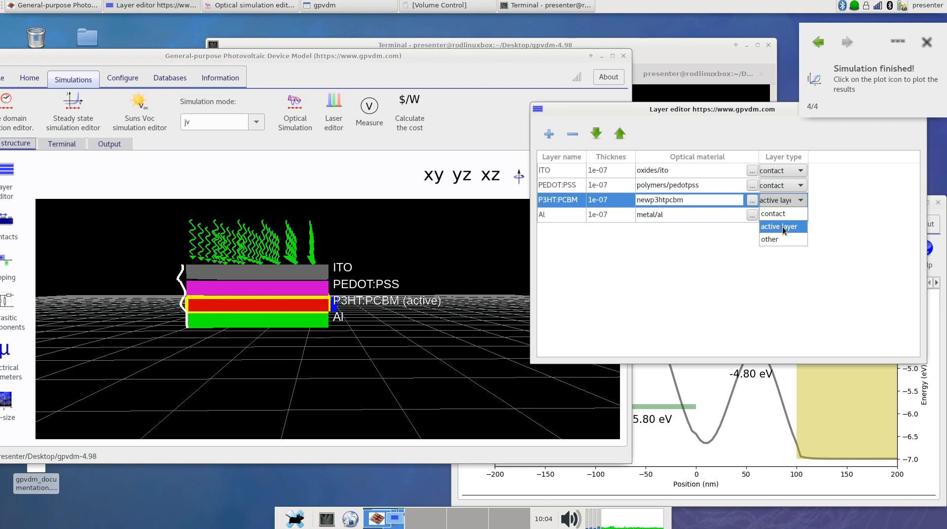
pyautogui.click(785, 189)
pyautogui.click(785, 189)
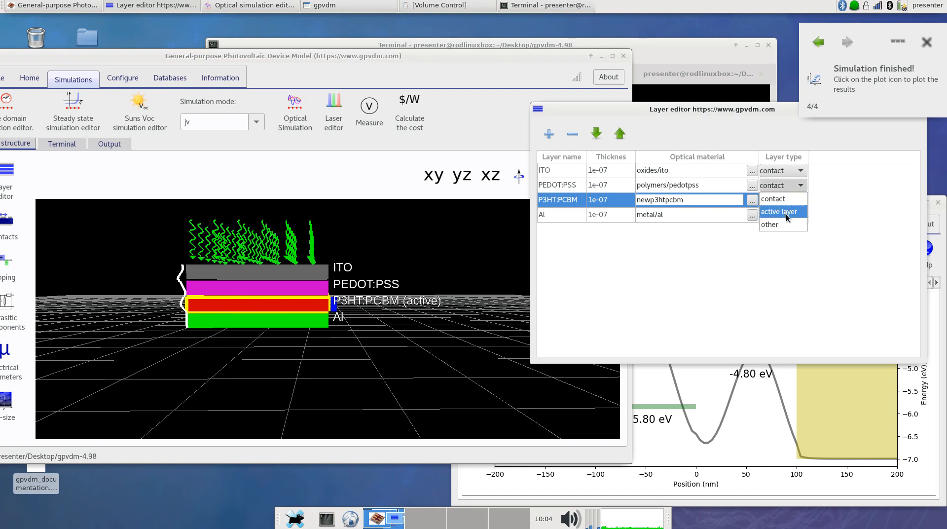
pyautogui.click(787, 217)
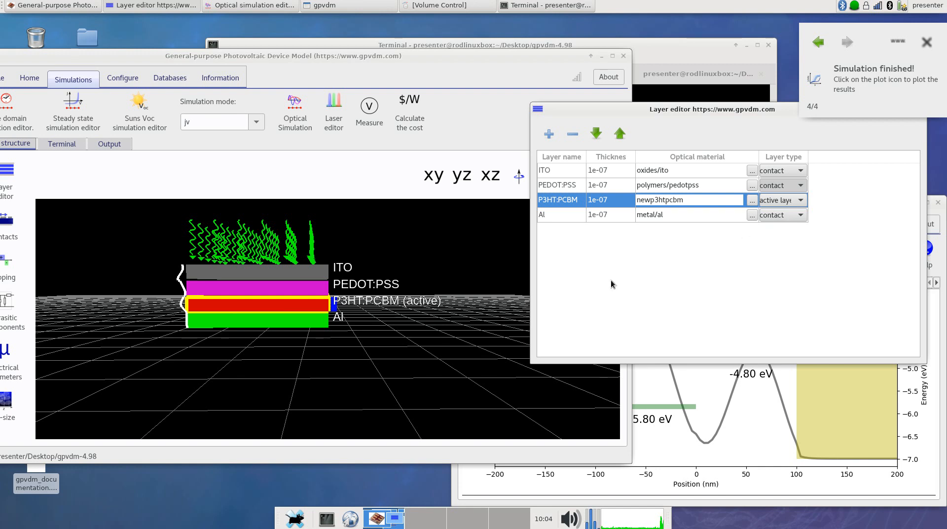
pyautogui.click(356, 307)
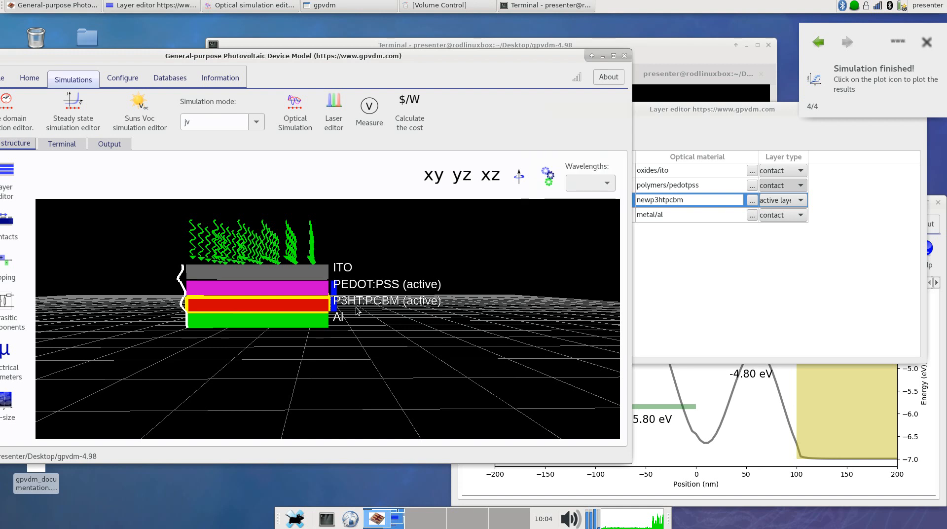
# Look over the device's layer labels in the 3D view and set the PEDOT:PSS layer type back to contact
pyautogui.rightClick(337, 290)
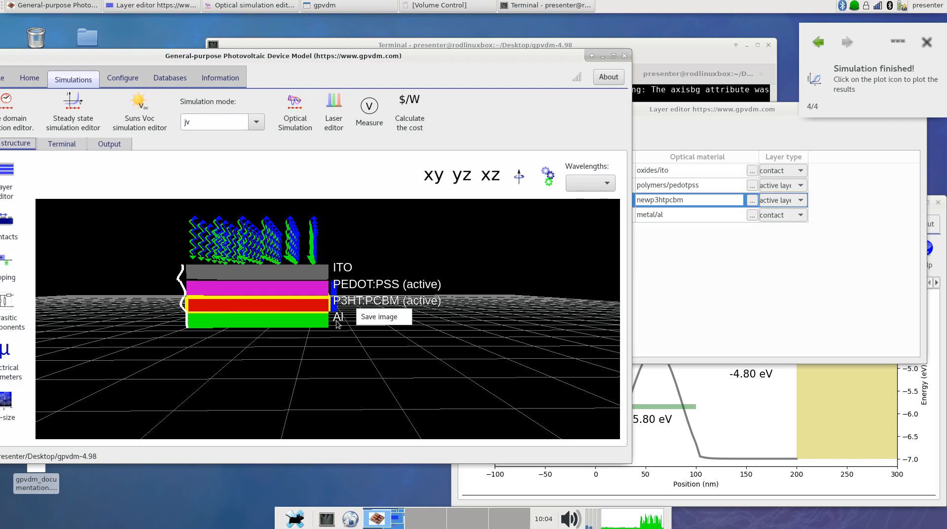
pyautogui.click(326, 346)
pyautogui.moveTo(341, 303)
pyautogui.mouseDown()
pyautogui.moveTo(366, 314)
pyautogui.moveTo(357, 303)
pyautogui.mouseUp()
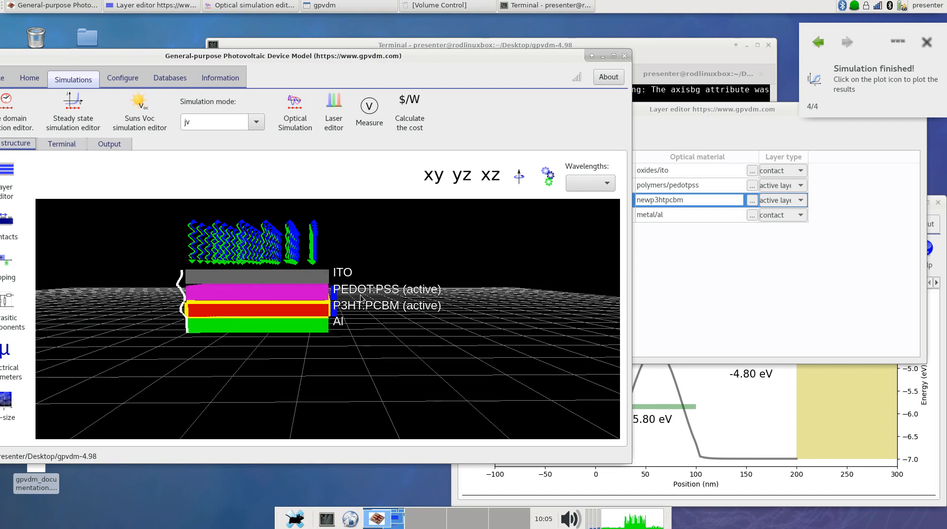
pyautogui.click(795, 187)
pyautogui.click(786, 199)
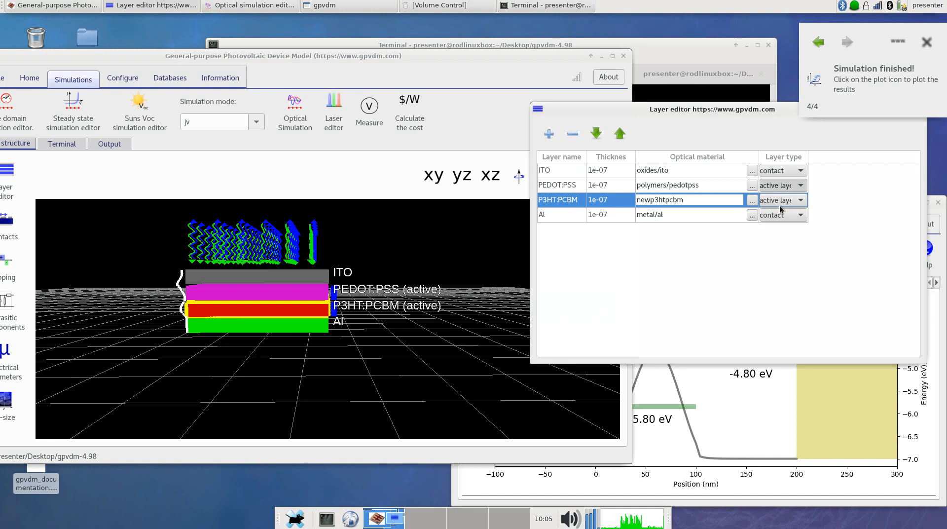
# Orbit the 3D device structure through a raised view to a slightly tilted side view of the layer stack
pyautogui.click(376, 317)
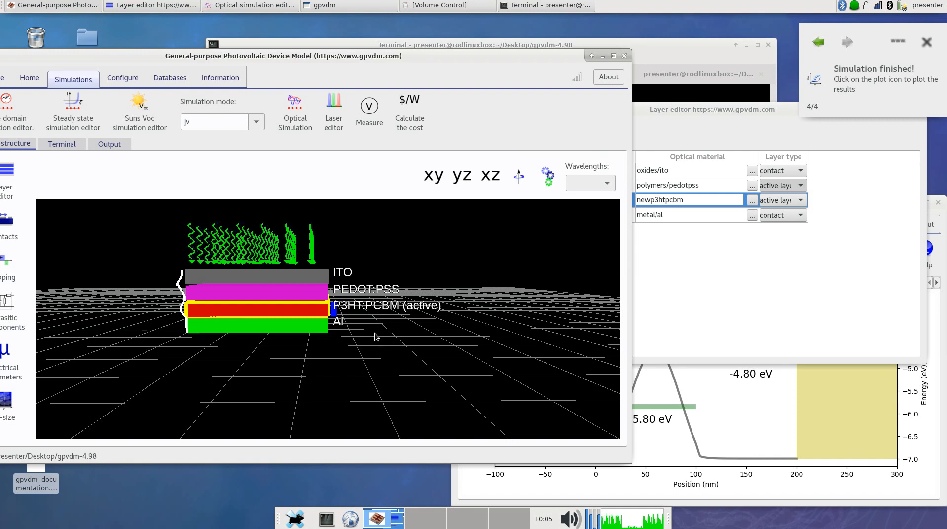
pyautogui.rightClick(377, 334)
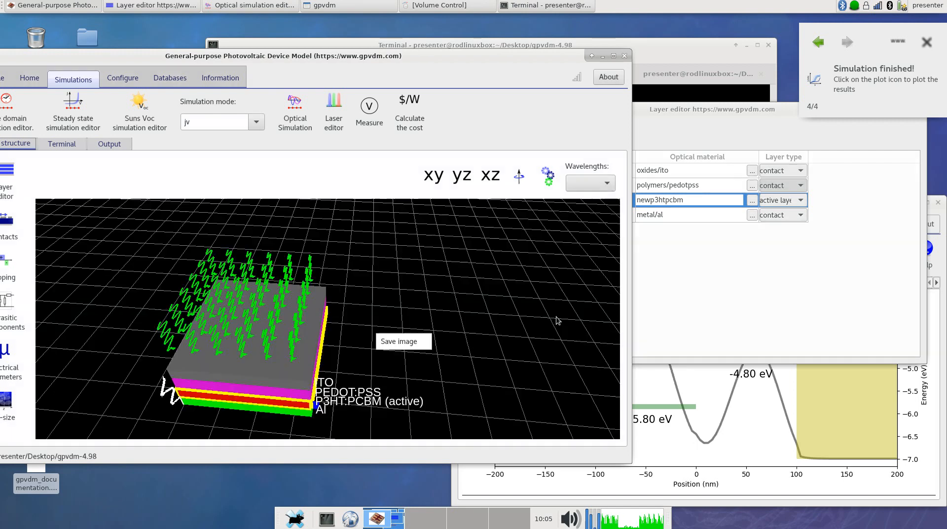
pyautogui.rightClick(441, 302)
pyautogui.click(393, 330)
pyautogui.moveTo(365, 347)
pyautogui.mouseDown()
pyautogui.moveTo(378, 327)
pyautogui.moveTo(368, 335)
pyautogui.mouseUp()
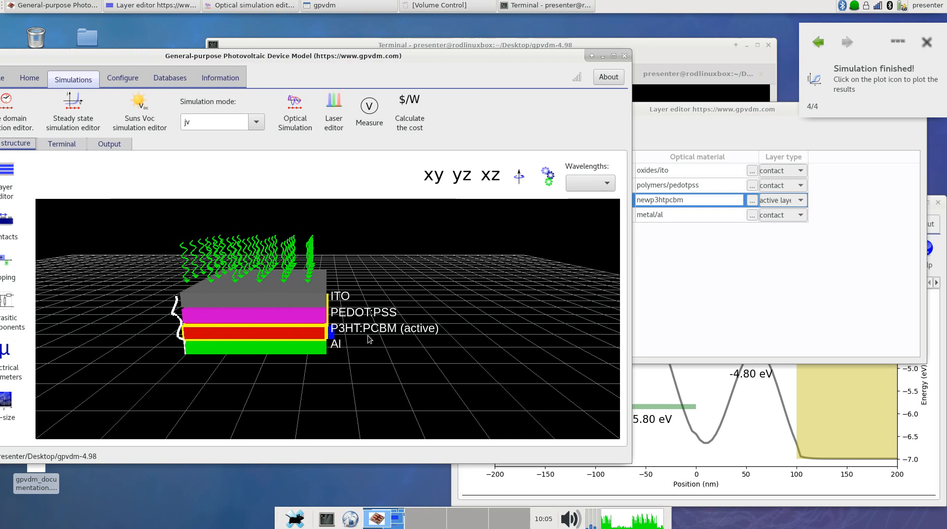
# Open the electrical parameters of the P3HT:PCBM layer and move their editor beside the device structure
pyautogui.click(688, 302)
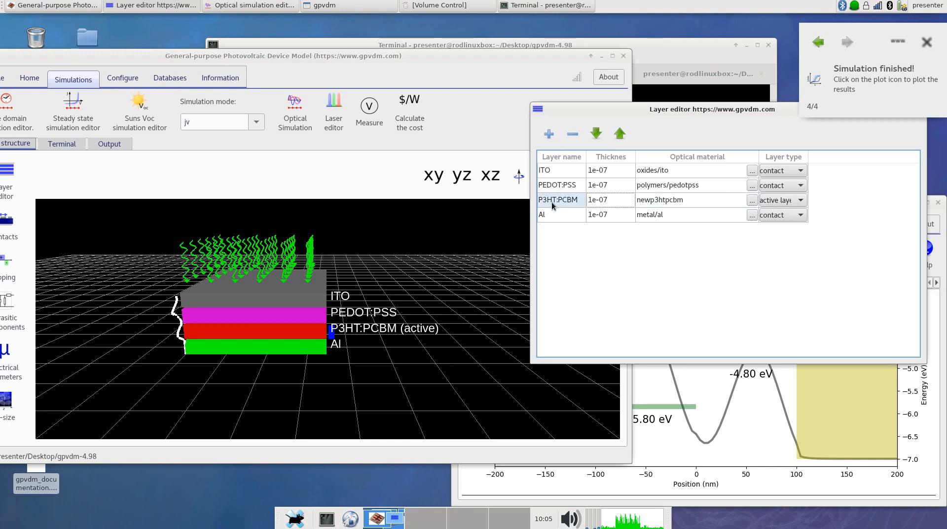
pyautogui.moveTo(428, 57); pyautogui.dragTo(530, 42)
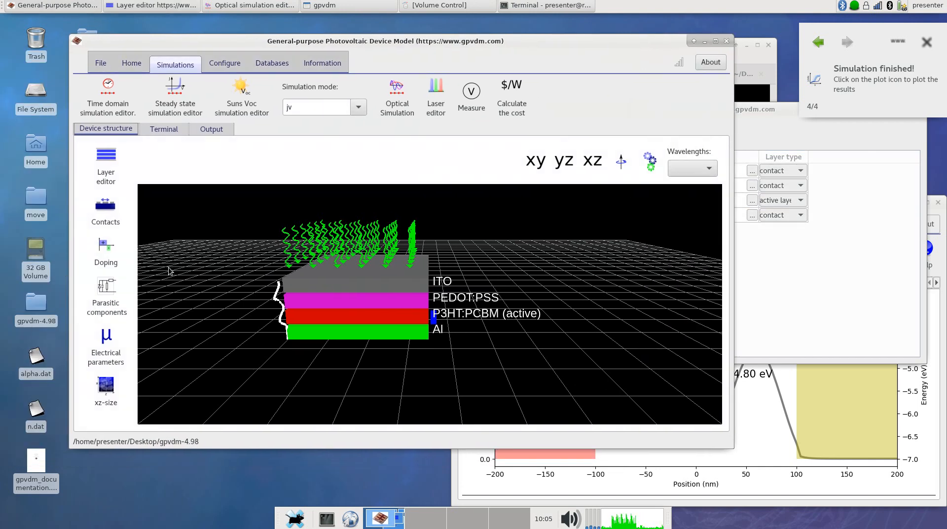
pyautogui.click(106, 340)
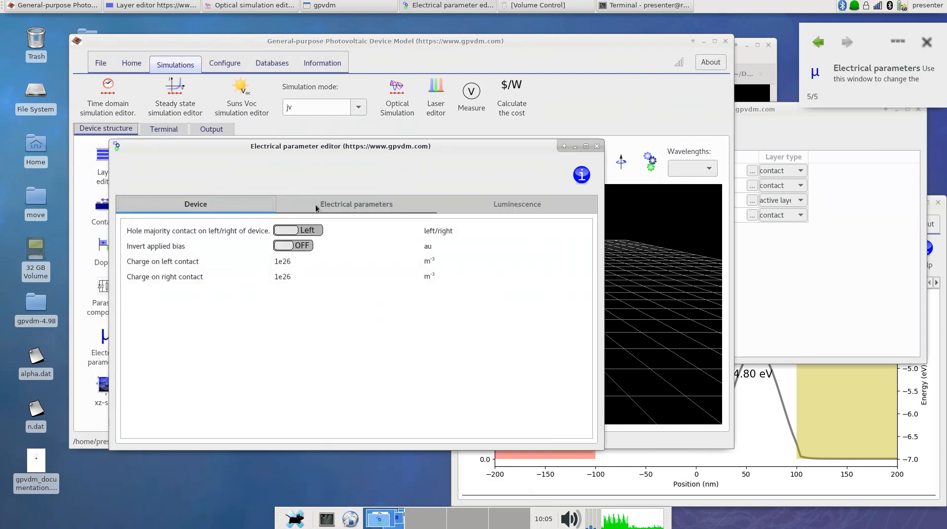
pyautogui.click(315, 204)
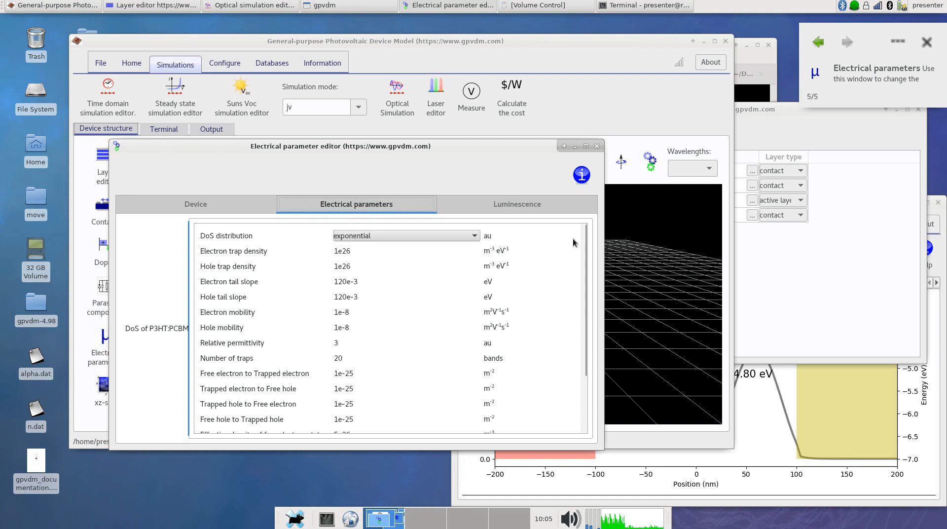
pyautogui.scroll(-2, 577, 266)
pyautogui.scroll(2, 573, 284)
pyautogui.moveTo(471, 147); pyautogui.dragTo(751, 106)
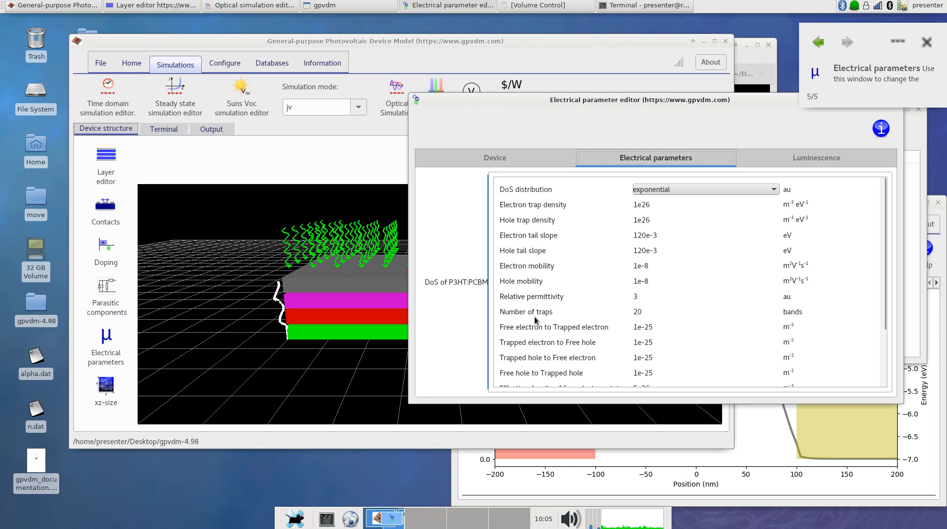
# Examine the P3HT:PCBM trap densities, tail slopes, mobilities, capture cross-sections, density of states and recombination constant
pyautogui.click(654, 205)
pyautogui.doubleClick(638, 225)
pyautogui.doubleClick(664, 236)
pyautogui.doubleClick(635, 250)
pyautogui.scroll(-2, 666, 261)
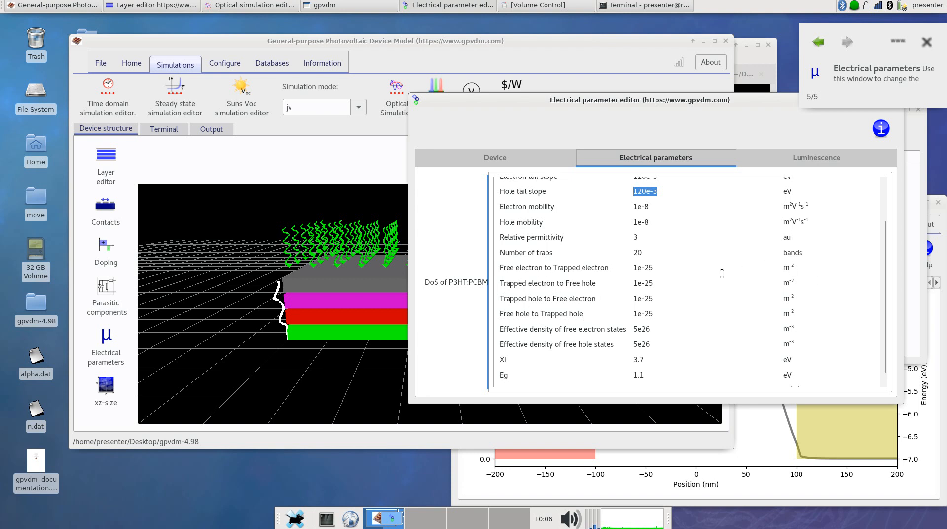
pyautogui.scroll(1, 501, 279)
pyautogui.scroll(-2, 501, 279)
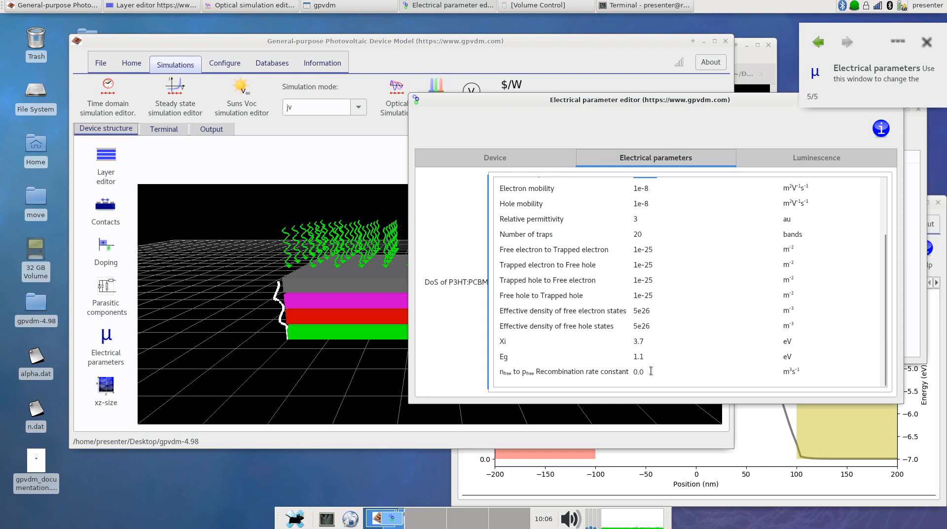
# Run the JV simulation with the current electrical parameters and close the optical simulation editor
pyautogui.moveTo(619, 102); pyautogui.dragTo(275, 224)
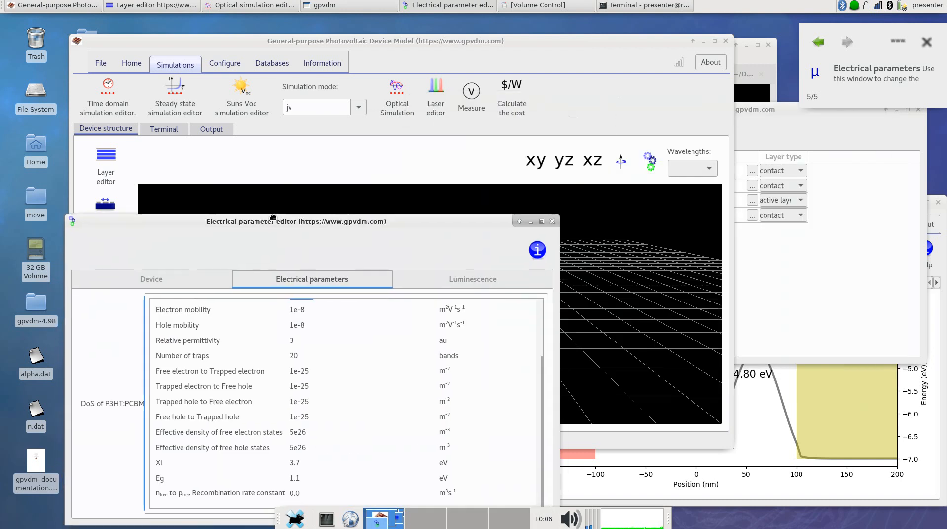
pyautogui.click(132, 63)
pyautogui.click(137, 97)
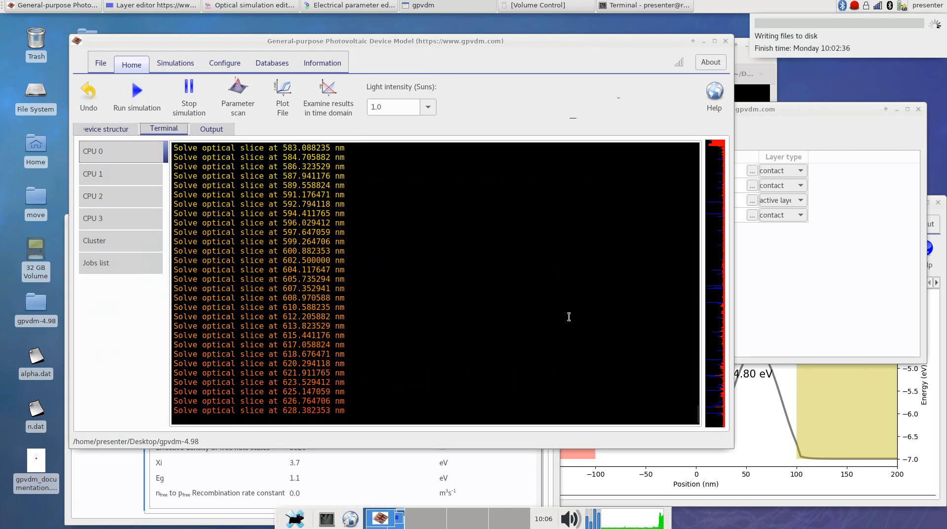
pyautogui.click(785, 387)
pyautogui.click(938, 202)
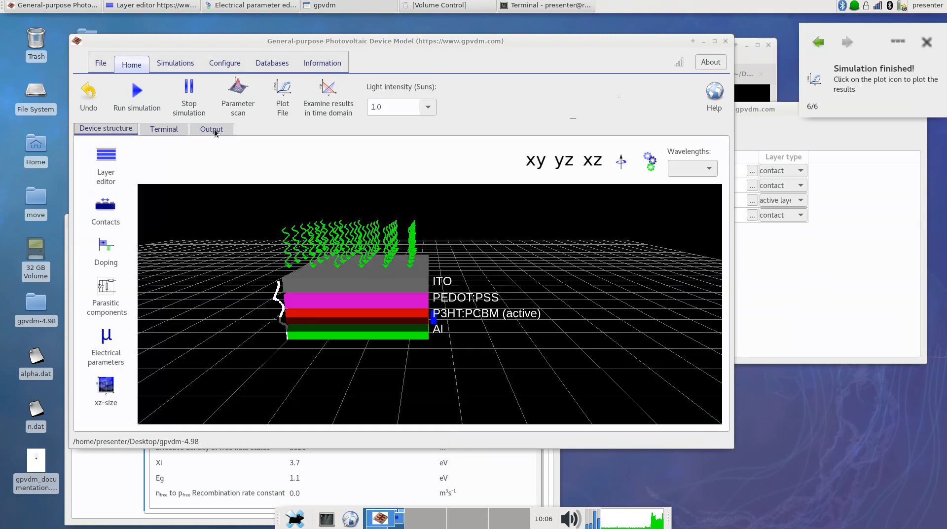
# Plot jv.dat from the simulation output, zoom in on the curve around zero current density and show grid lines
pyautogui.click(214, 129)
pyautogui.doubleClick(646, 201)
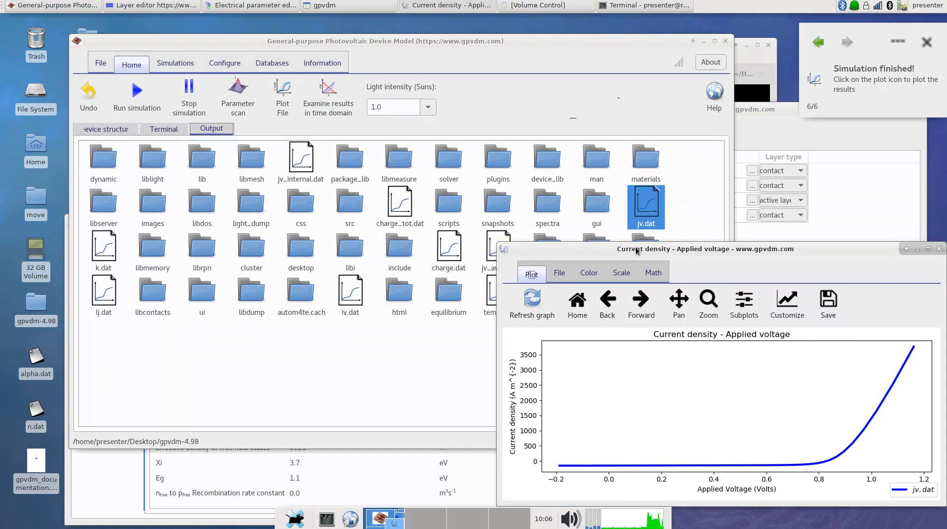
pyautogui.click(596, 140)
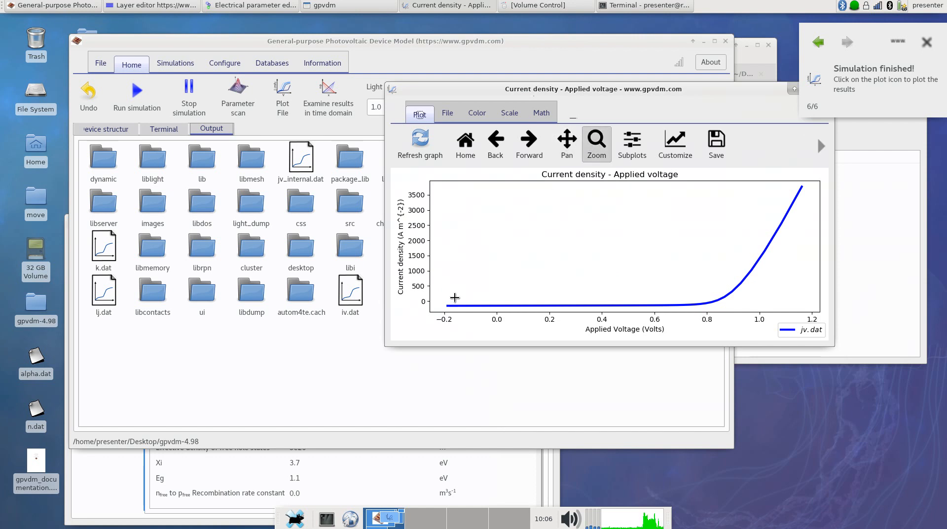
pyautogui.moveTo(439, 292); pyautogui.dragTo(752, 310)
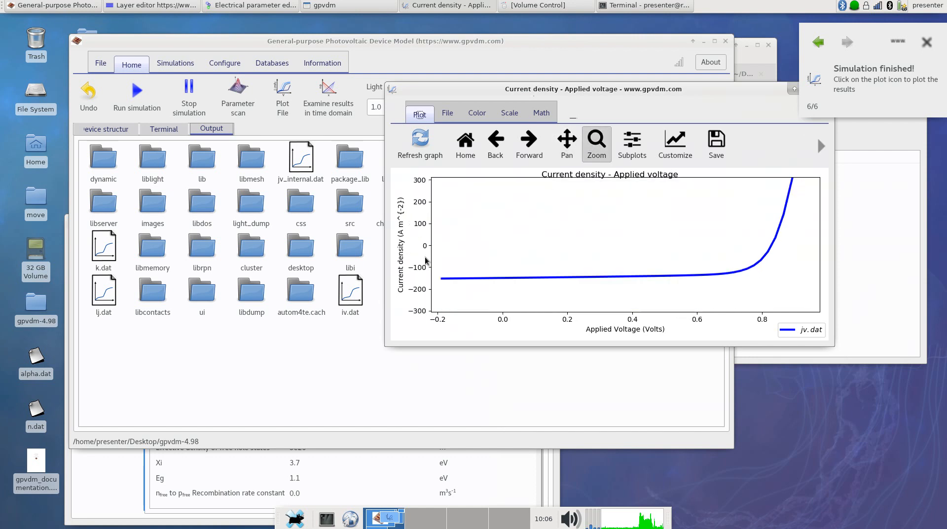
pyautogui.moveTo(433, 218); pyautogui.dragTo(814, 294)
pyautogui.press('g')
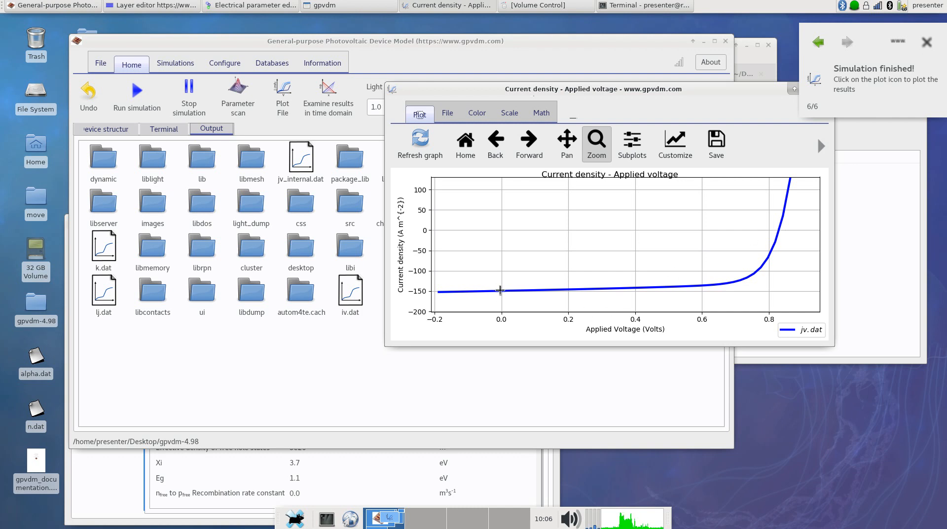
# Set the electron and hole mobility of the P3HT:PCBM layer to 1e-4
pyautogui.click(559, 461)
pyautogui.moveTo(339, 222); pyautogui.dragTo(329, 86)
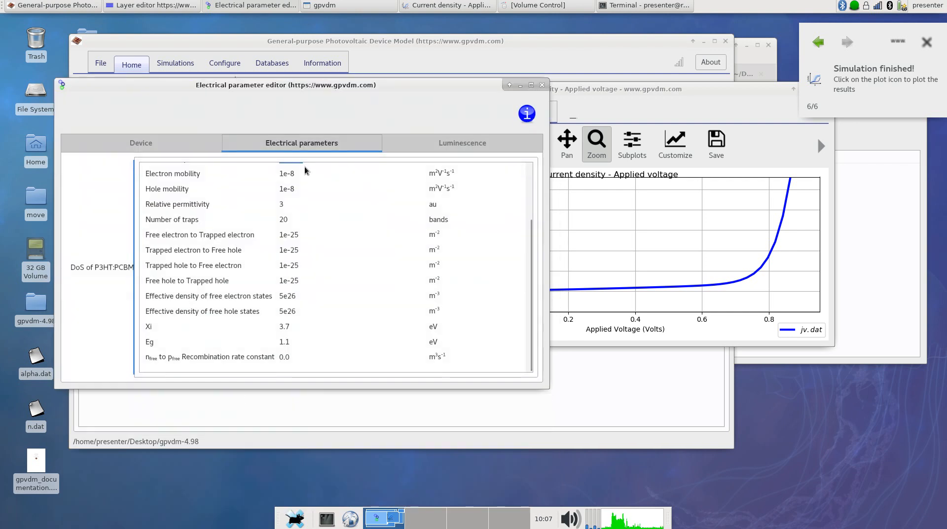
pyautogui.click(301, 189)
pyautogui.scroll(3, 301, 189)
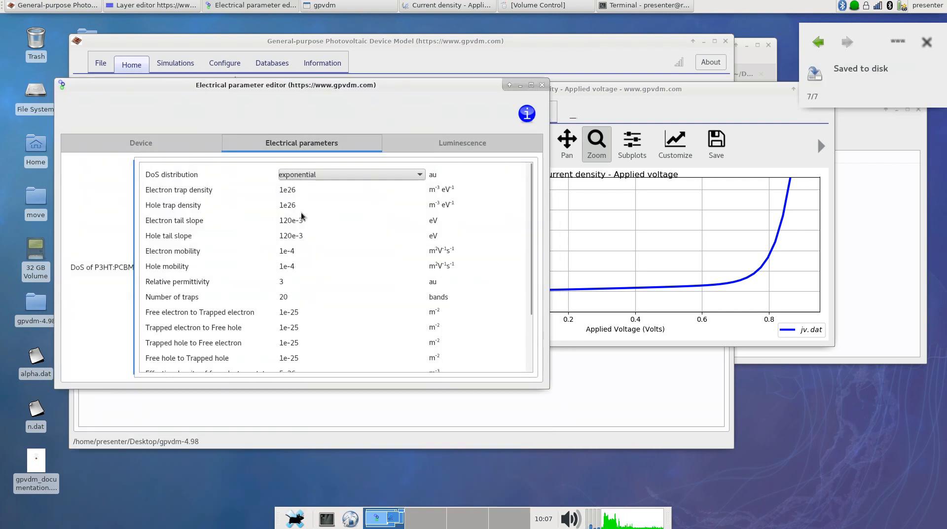
# Set the electron and hole tail slopes to 30e-3 and both trap densities to 1e22
pyautogui.click(290, 221)
pyautogui.press('BackSpace')
pyautogui.press('BackSpace')
pyautogui.press('BackSpace')
pyautogui.write('30')
pyautogui.moveTo(291, 235); pyautogui.dragTo(273, 234)
pyautogui.write('30')
pyautogui.click(309, 190)
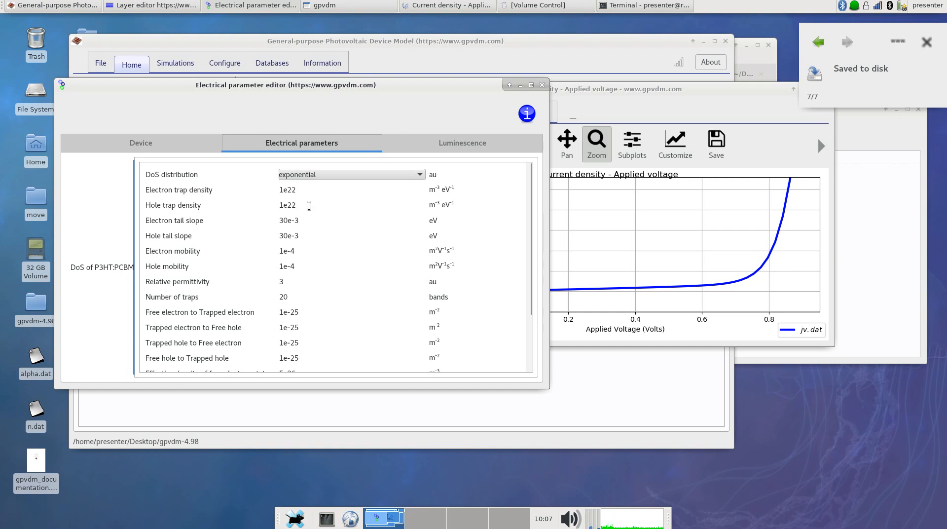
# Check the remaining electrical parameters, move their editor out of the way and rerun the simulation
pyautogui.scroll(-5, 327, 209)
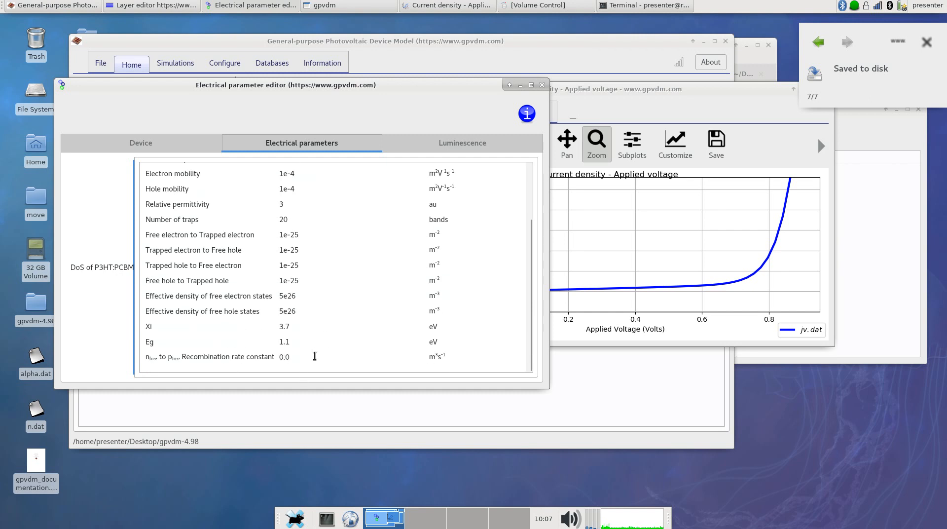
pyautogui.moveTo(478, 85); pyautogui.dragTo(474, 267)
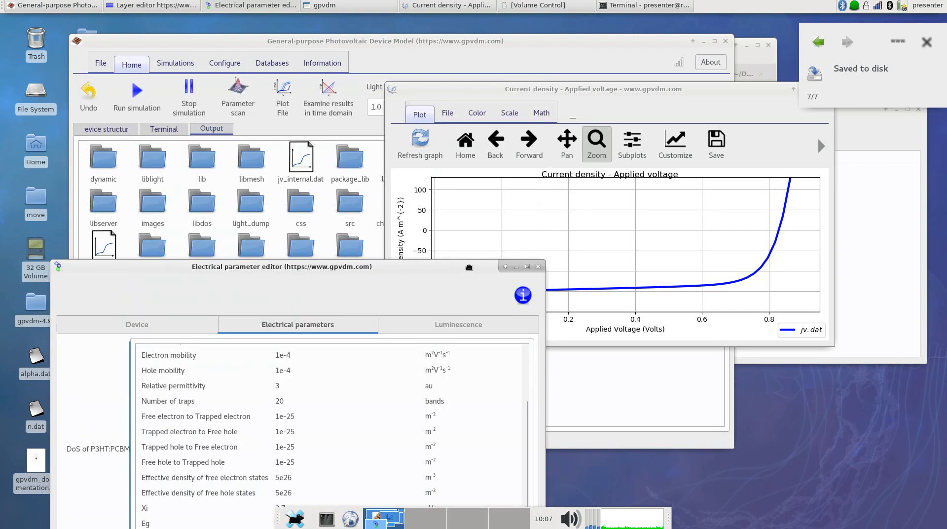
pyautogui.click(143, 108)
pyautogui.click(143, 108)
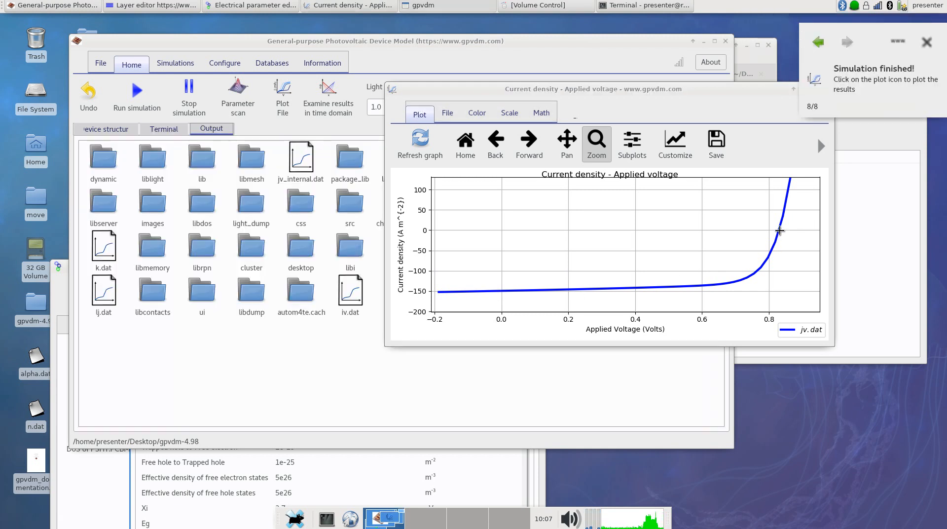
# Reset the current density plot and zoom back in around zero current density with grid lines shown
pyautogui.click(779, 231)
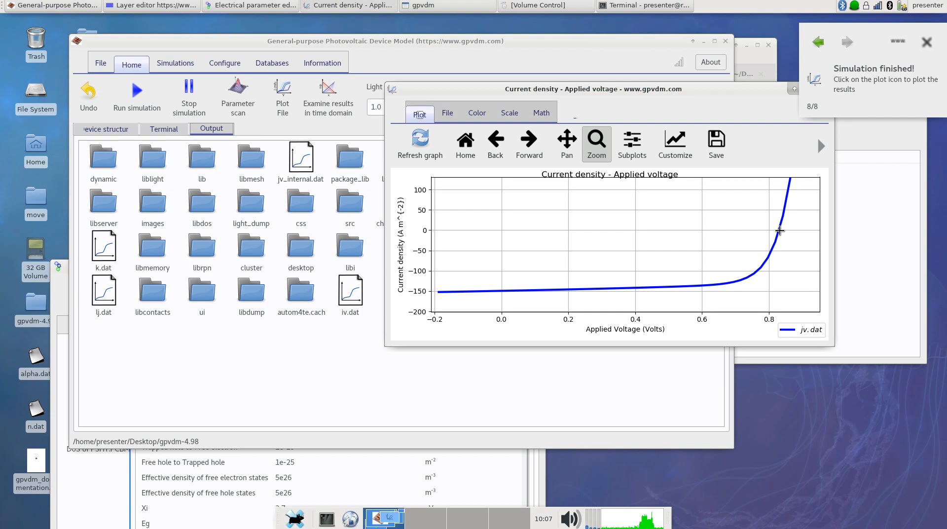
pyautogui.press('r')
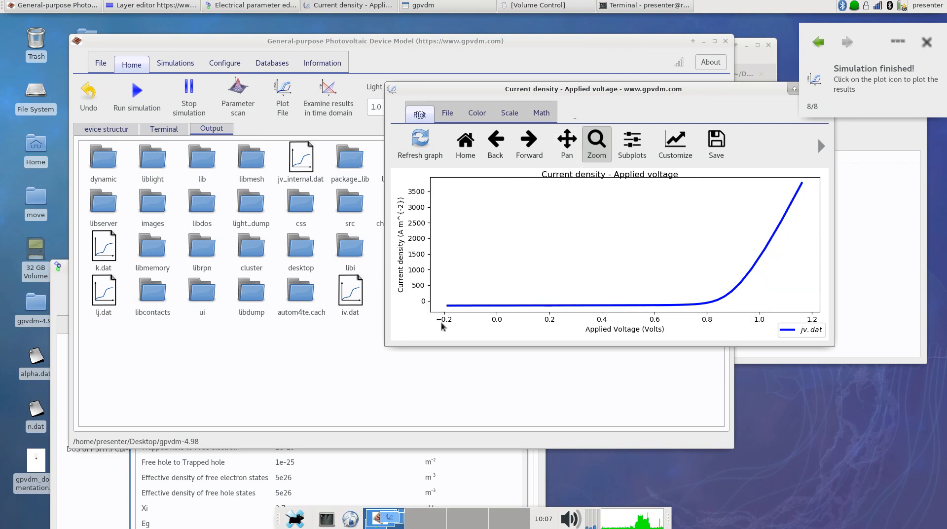
pyautogui.moveTo(441, 293); pyautogui.dragTo(754, 314)
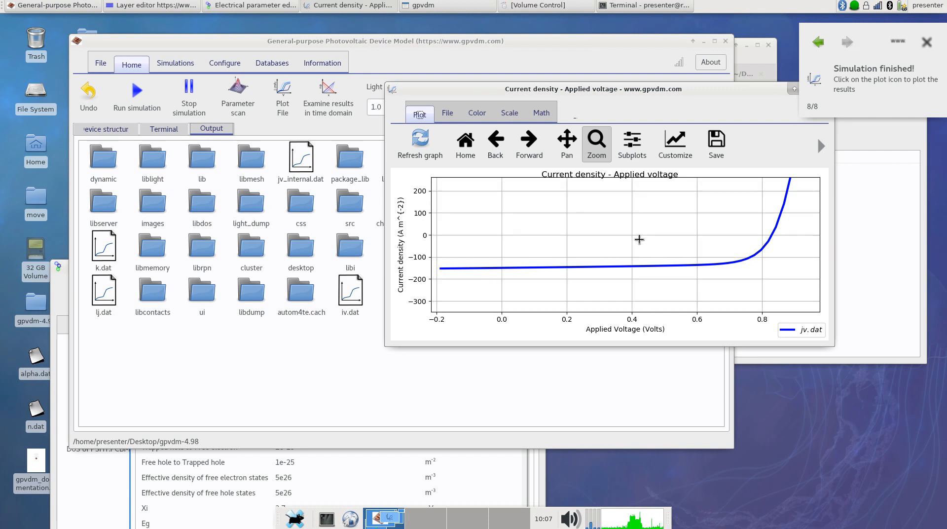
pyautogui.moveTo(435, 199); pyautogui.dragTo(793, 280)
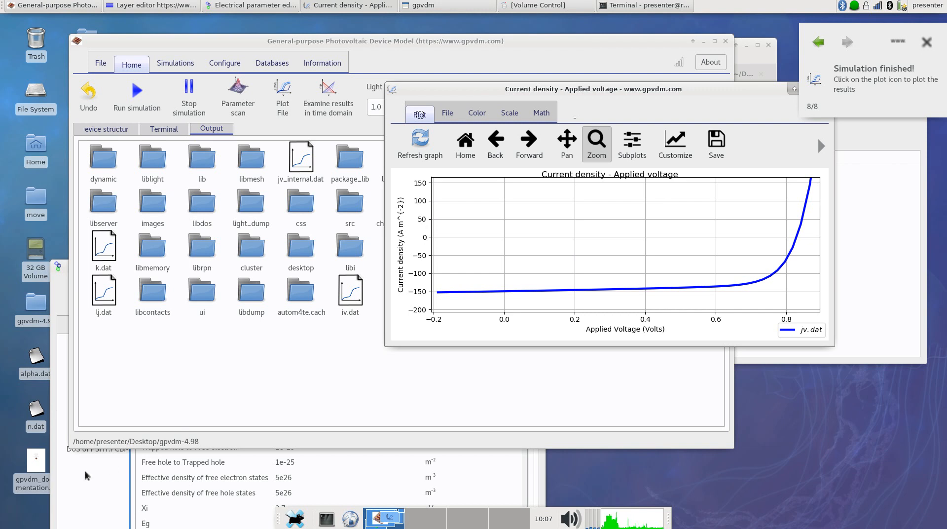
# Place the electrical parameter editor and the current density plot side by side for comparison
pyautogui.click(87, 475)
pyautogui.moveTo(154, 275); pyautogui.dragTo(139, 84)
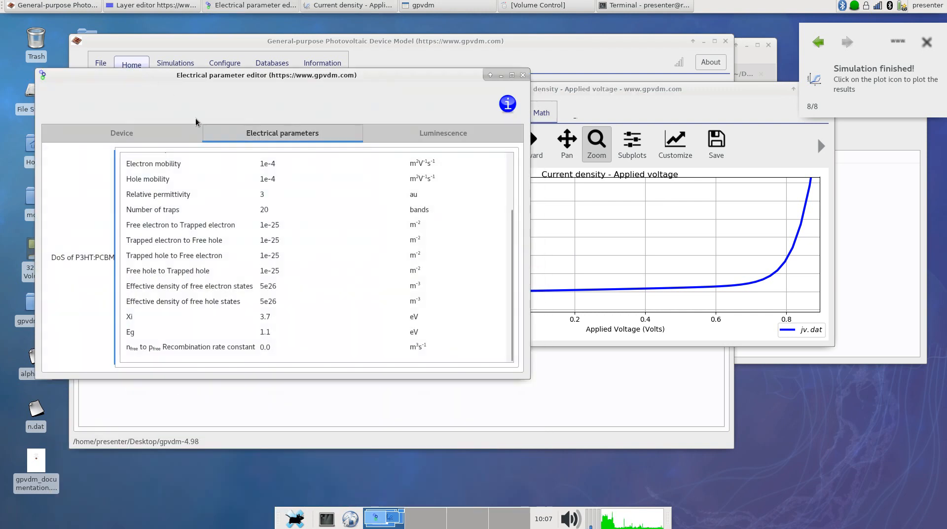
pyautogui.moveTo(567, 94); pyautogui.dragTo(635, 90)
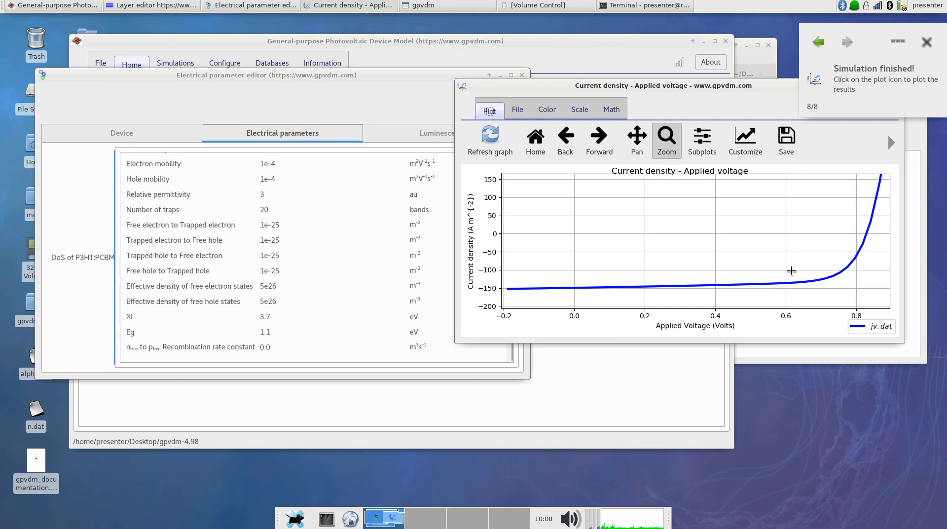
# Return to the device structure, reopen the layer editor and inspect the P3HT:PCBM optical material and 3D layer stack
pyautogui.moveTo(398, 73); pyautogui.dragTo(650, 200)
pyautogui.click(130, 129)
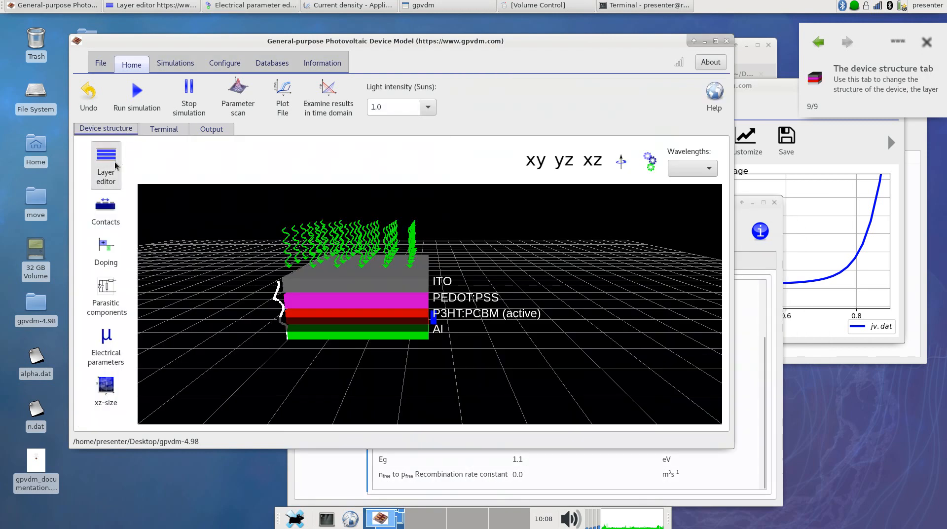
pyautogui.click(96, 166)
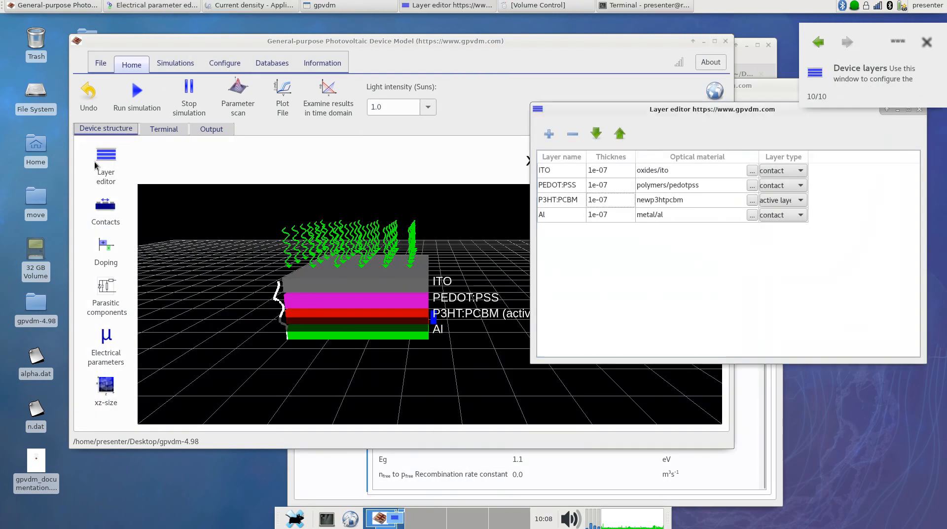
pyautogui.doubleClick(693, 199)
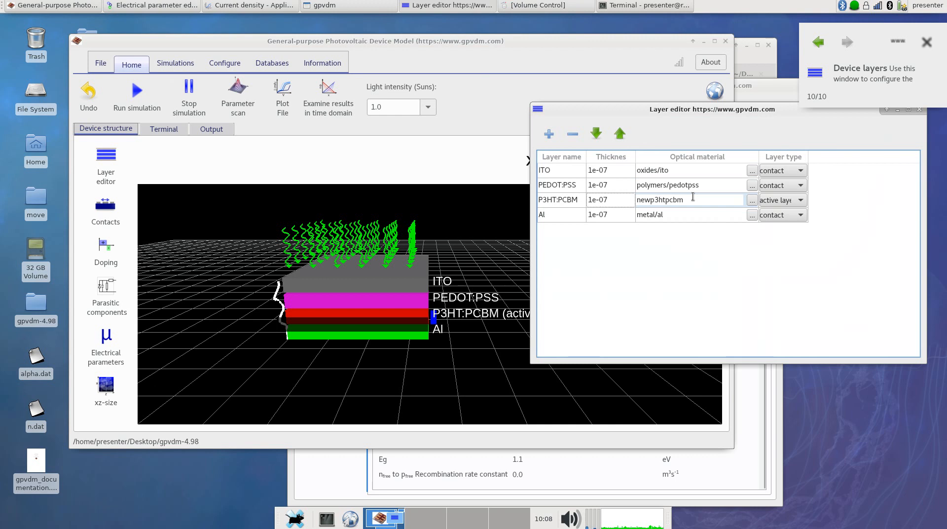
pyautogui.click(463, 359)
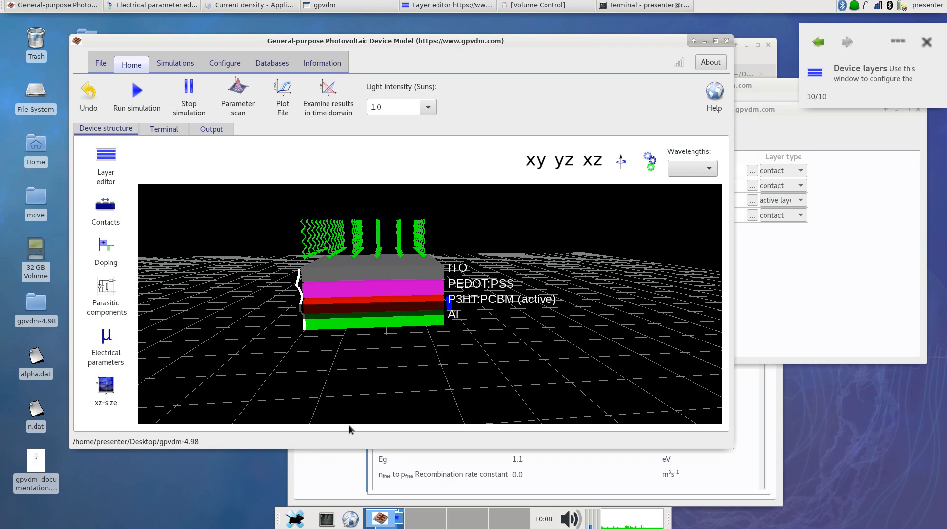
# Switch to the Terminal window
pyautogui.click(644, 6)
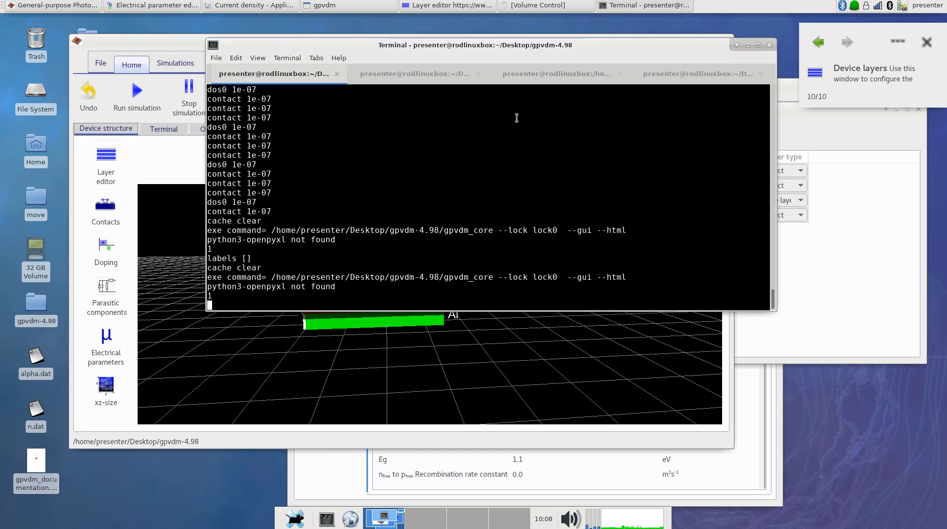